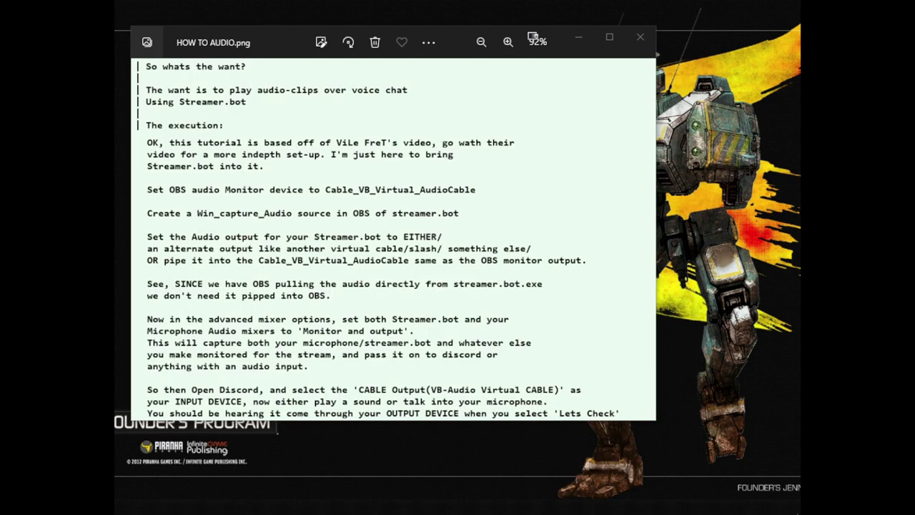
Set OBS's audio Monitoring Device to CABLE Input (VB-Audio Virtual Cable) and apply the settings
{"action": "key", "text": "alt+Tab"}
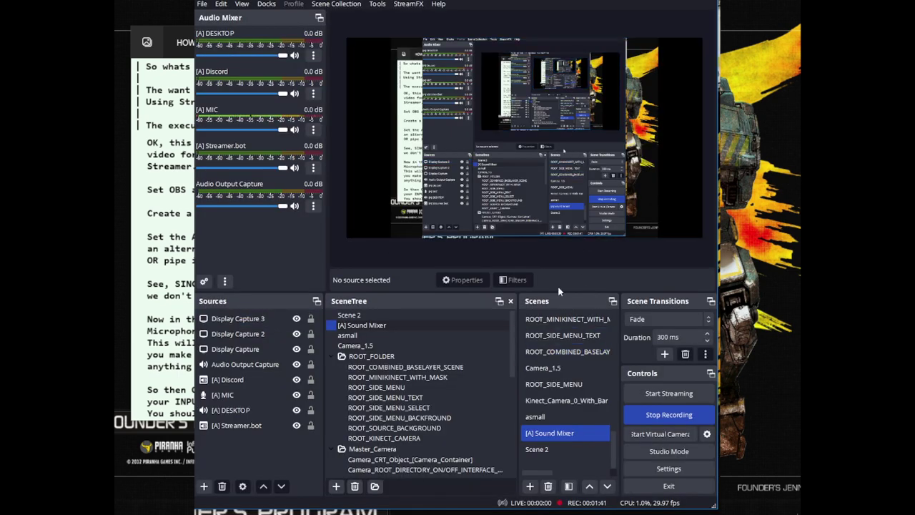
{"action": "left_click", "coordinate": [675, 469]}
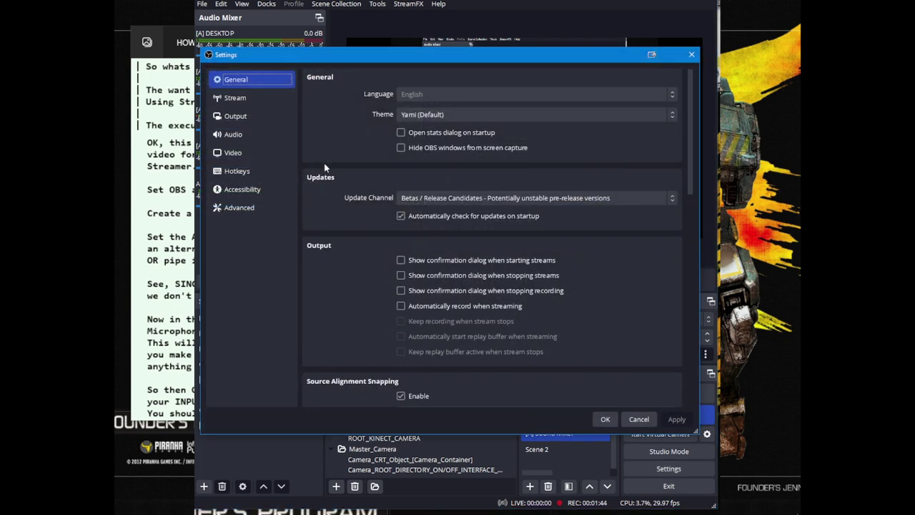
{"action": "left_click", "coordinate": [254, 134]}
{"action": "scroll", "coordinate": [340, 223], "scroll_direction": "down", "scroll_amount": 3}
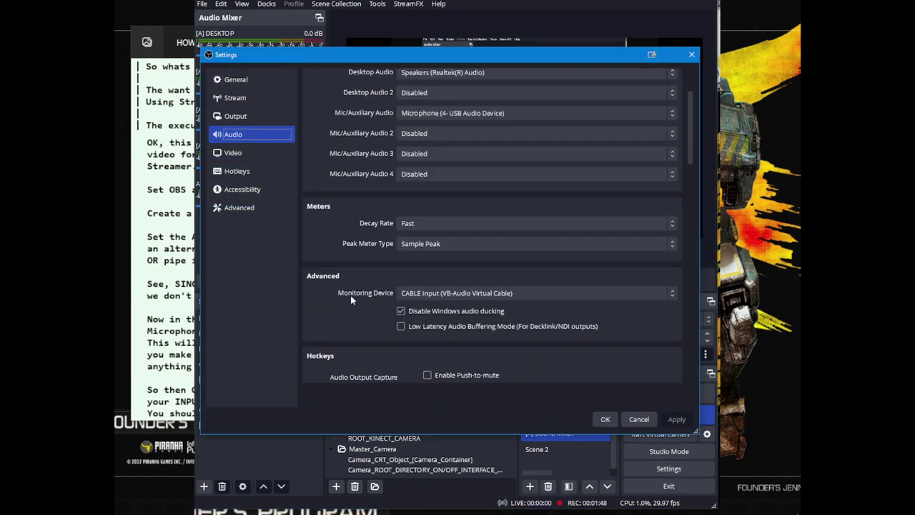
{"action": "left_click", "coordinate": [449, 294]}
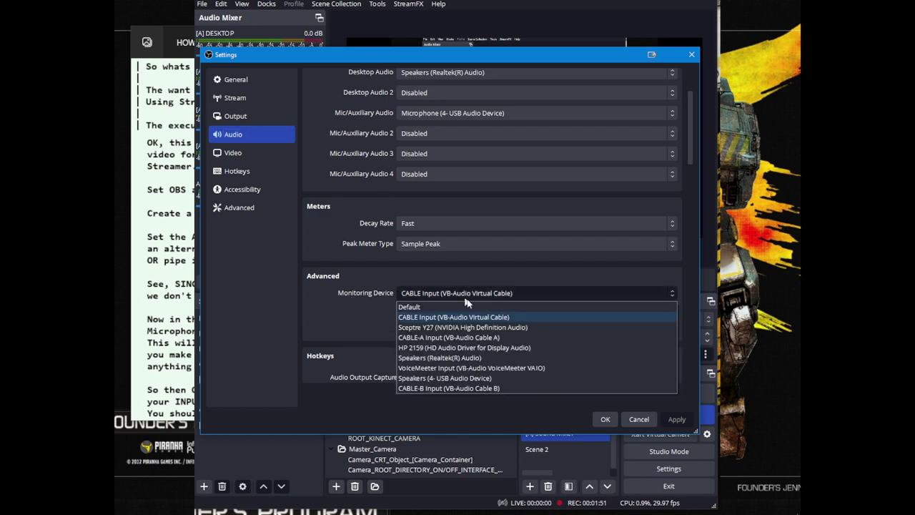
{"action": "left_click", "coordinate": [491, 323]}
{"action": "left_click", "coordinate": [604, 418]}
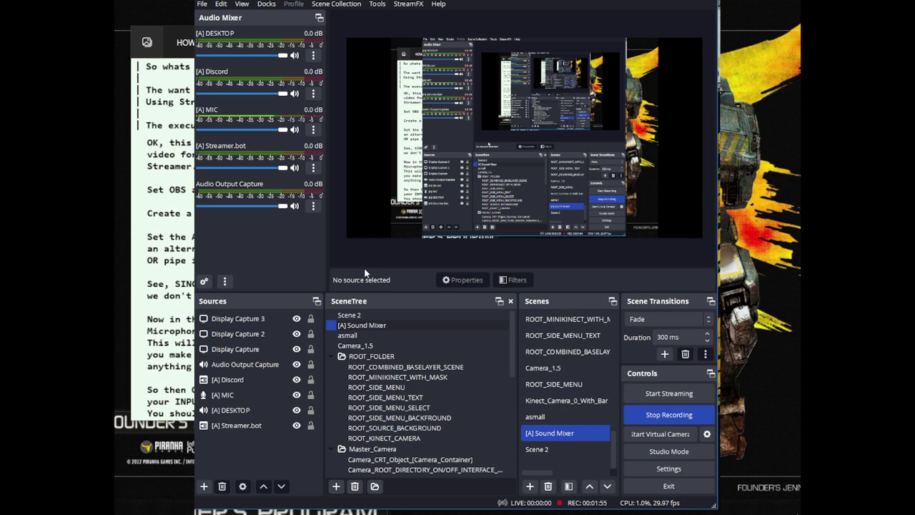
{"action": "left_click", "coordinate": [205, 487]}
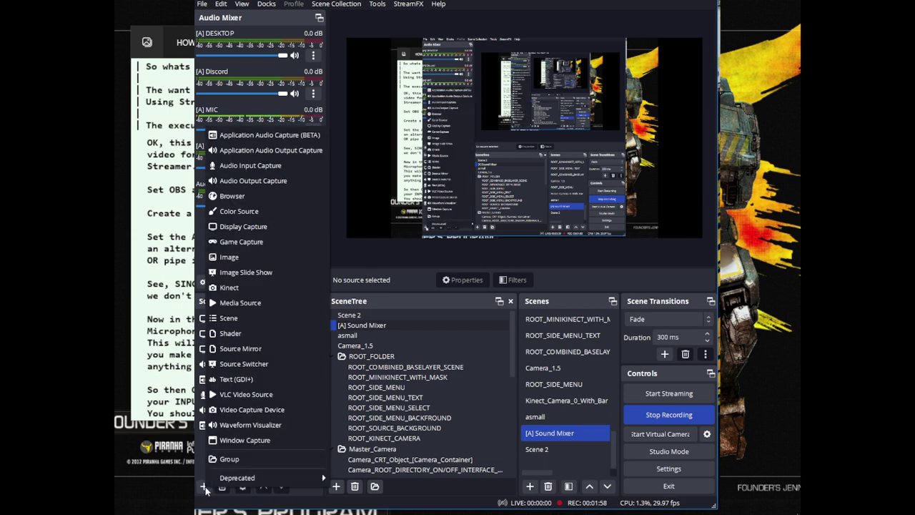
{"action": "left_click", "coordinate": [280, 137]}
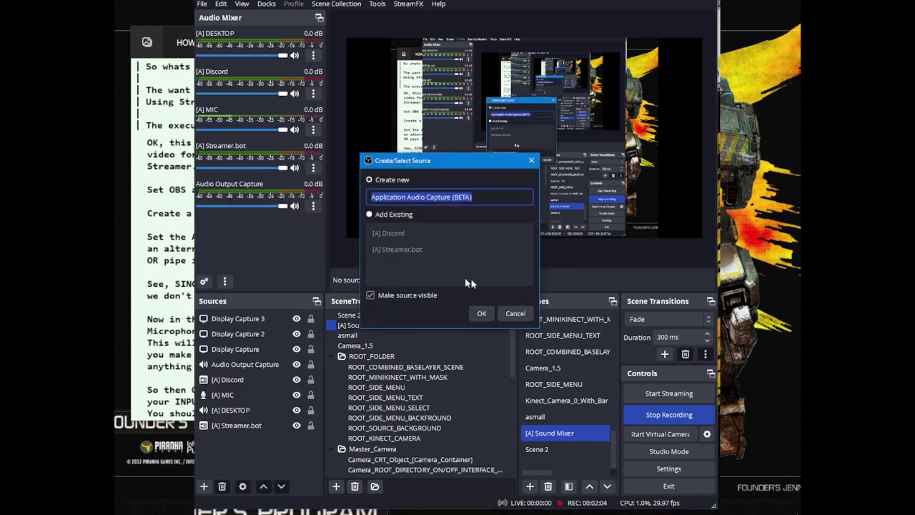
{"action": "type", "text": "Stre"}
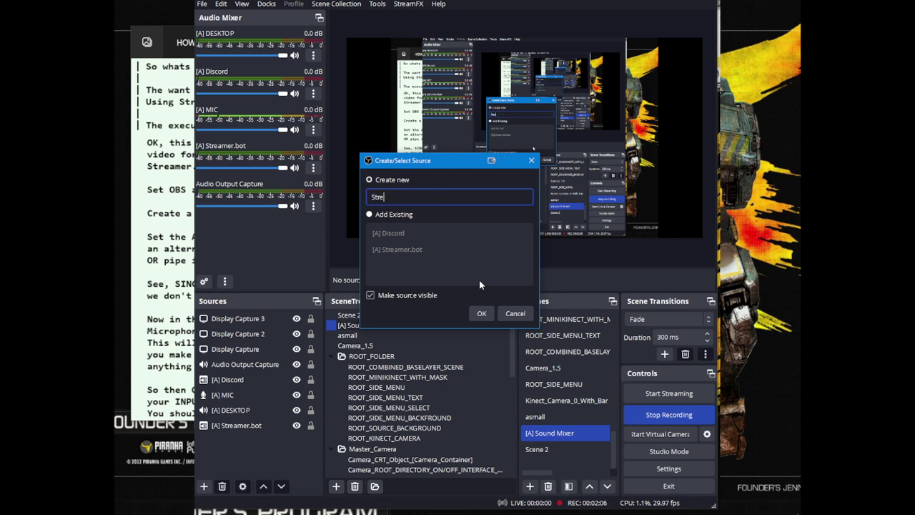
{"action": "type", "text": "amer.bot"}
{"action": "key", "text": "Return"}
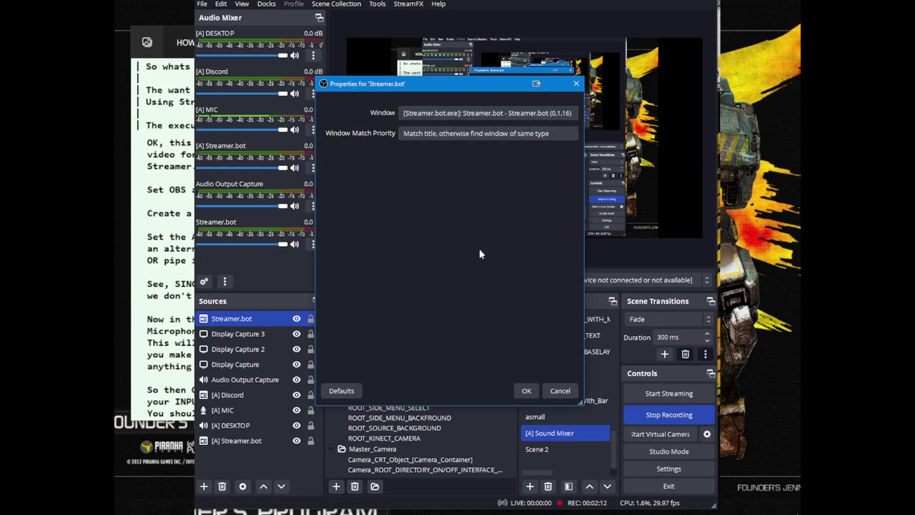
{"action": "left_click", "coordinate": [529, 392]}
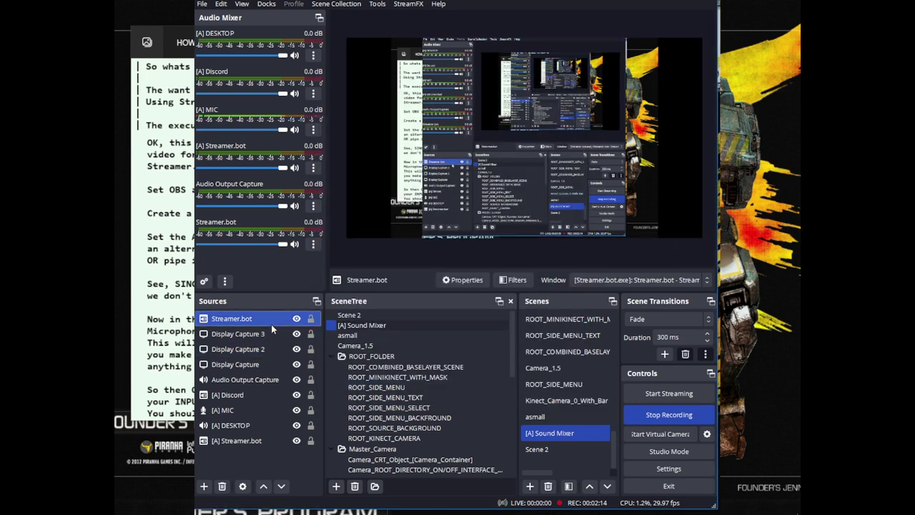
{"action": "key", "text": "Delete"}
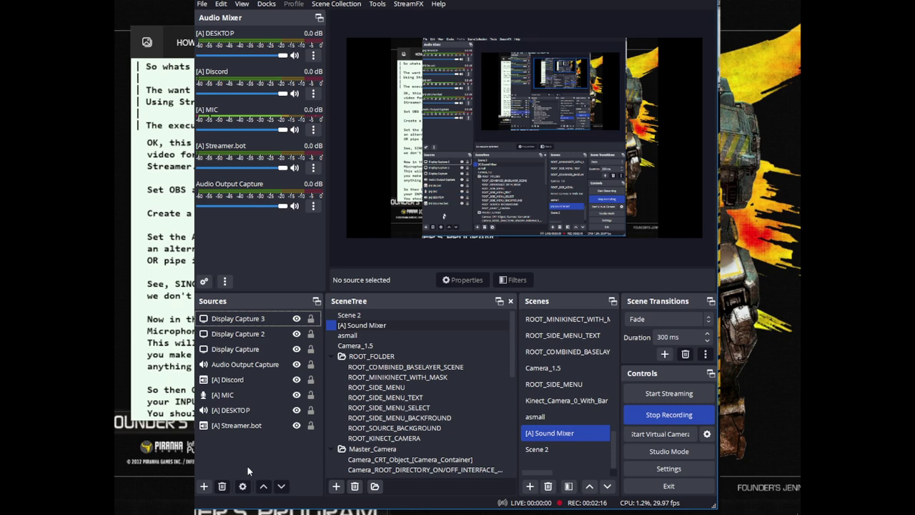
{"action": "left_click", "coordinate": [250, 426]}
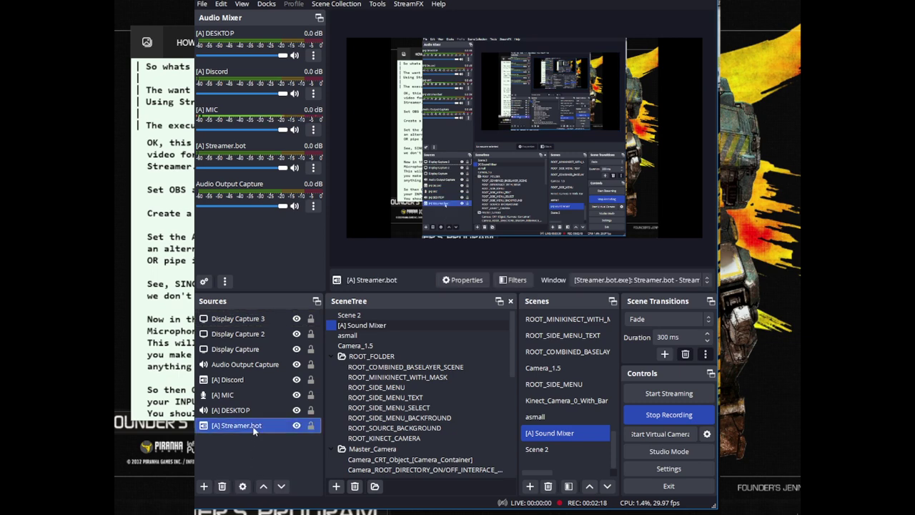
{"action": "right_click", "coordinate": [254, 427]}
{"action": "left_click", "coordinate": [279, 405]}
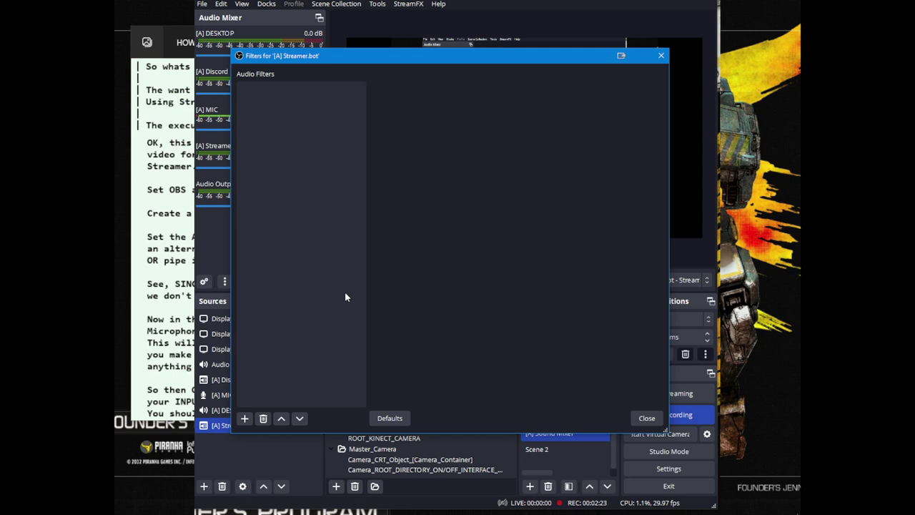
{"action": "left_click", "coordinate": [647, 418]}
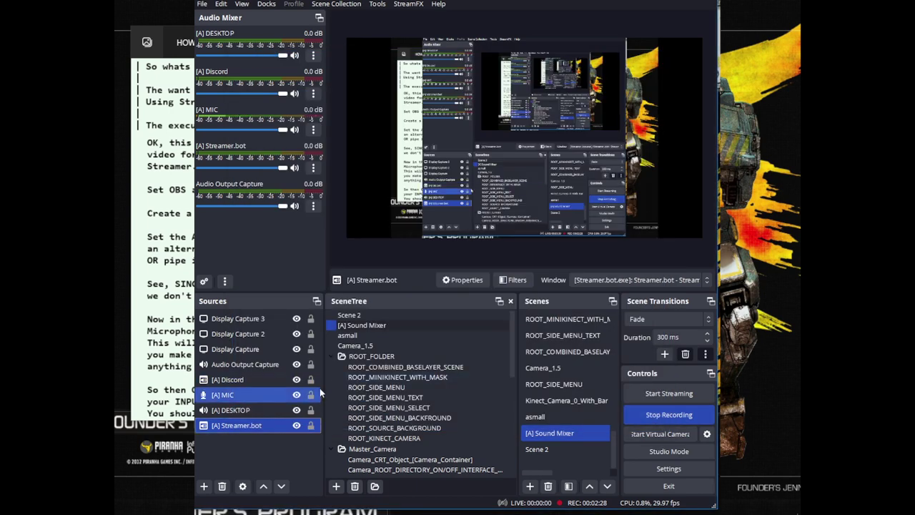
{"action": "left_click", "coordinate": [315, 410], "text": "shift"}
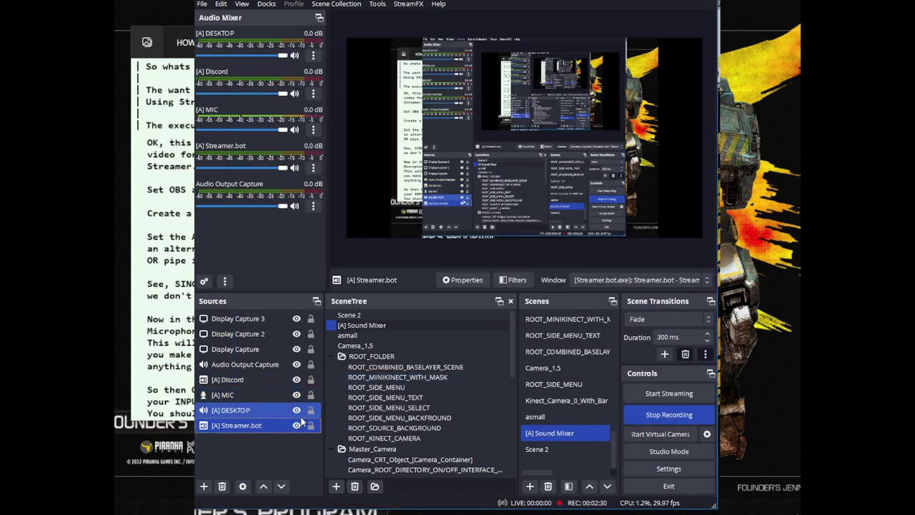
{"action": "left_click", "coordinate": [302, 422]}
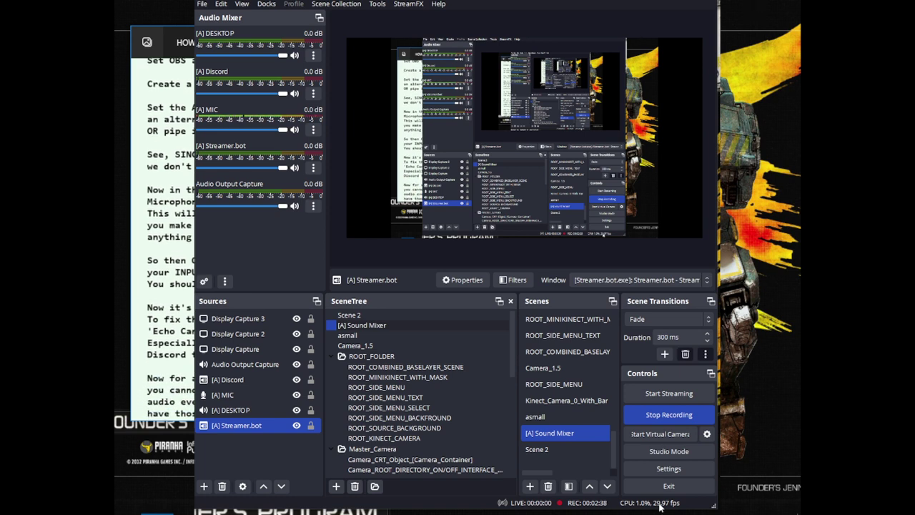
Route the OP-ABLE_0073.wav Play sound sub-action to CABLE Input, save it, and minimise Streamer.bot
{"action": "key", "text": "alt+Tab"}
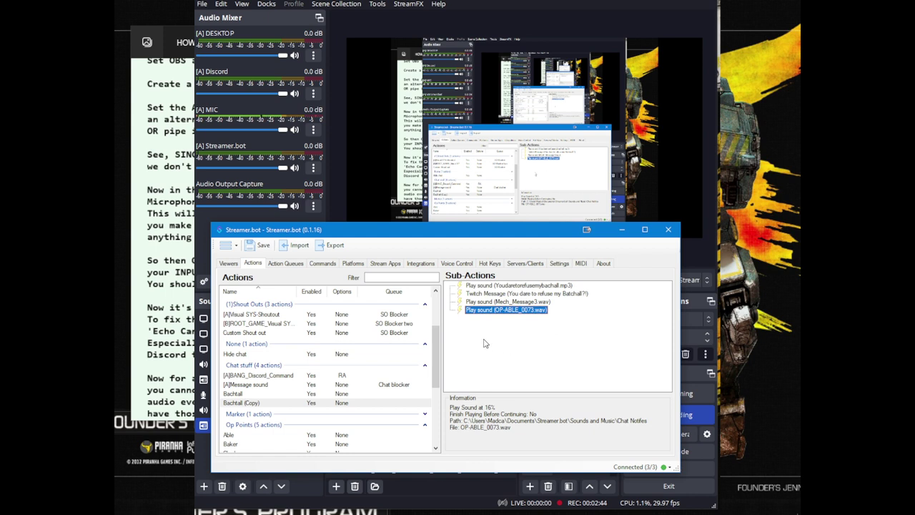
{"action": "double_click", "coordinate": [484, 312]}
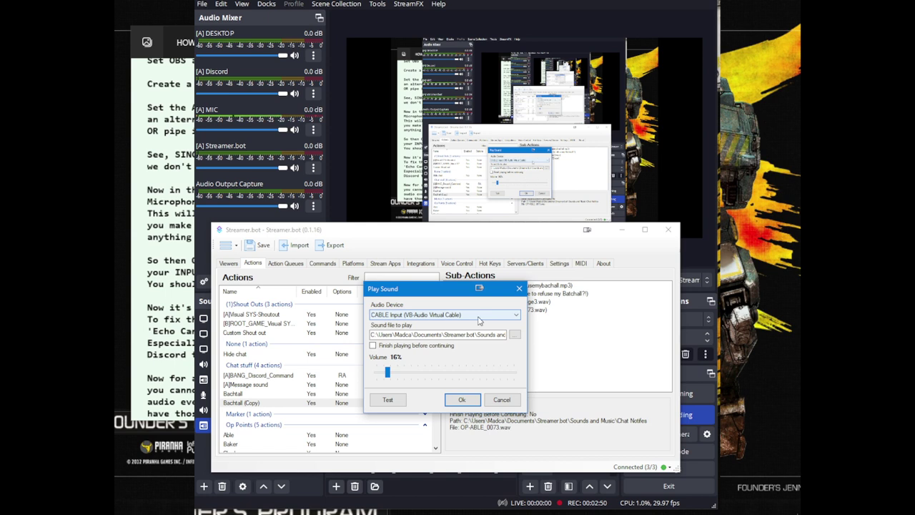
{"action": "left_click", "coordinate": [479, 320]}
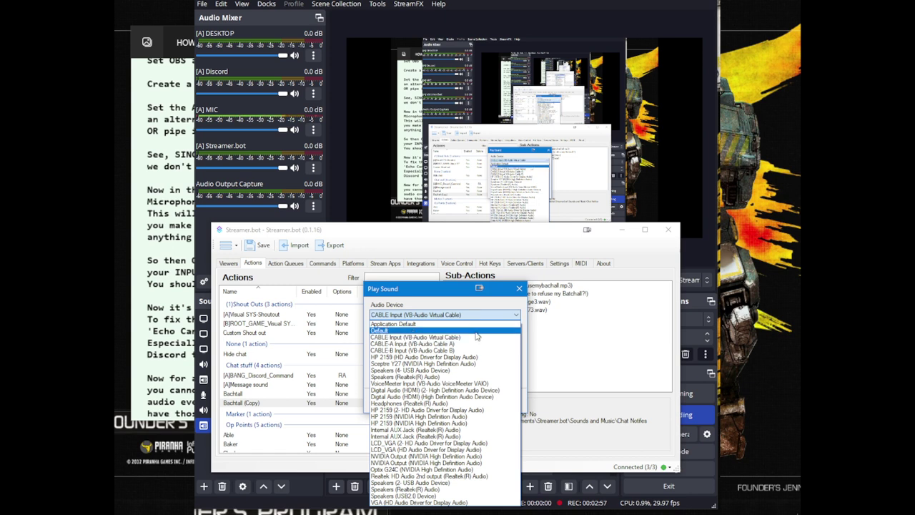
{"action": "left_click", "coordinate": [476, 316]}
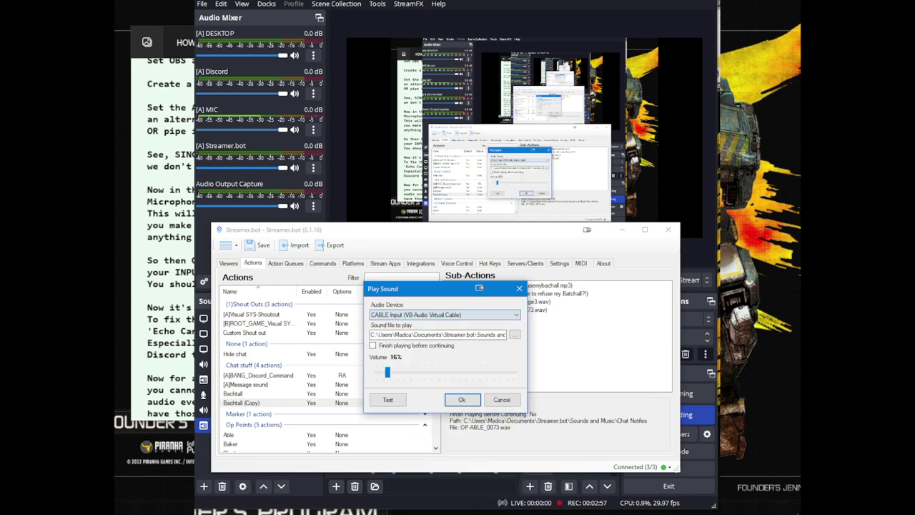
{"action": "left_click", "coordinate": [475, 399]}
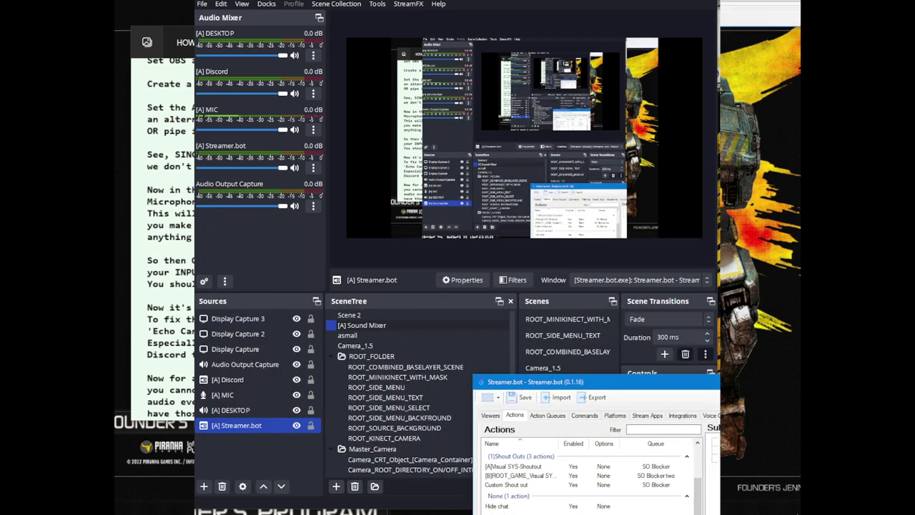
{"action": "left_click", "coordinate": [621, 229]}
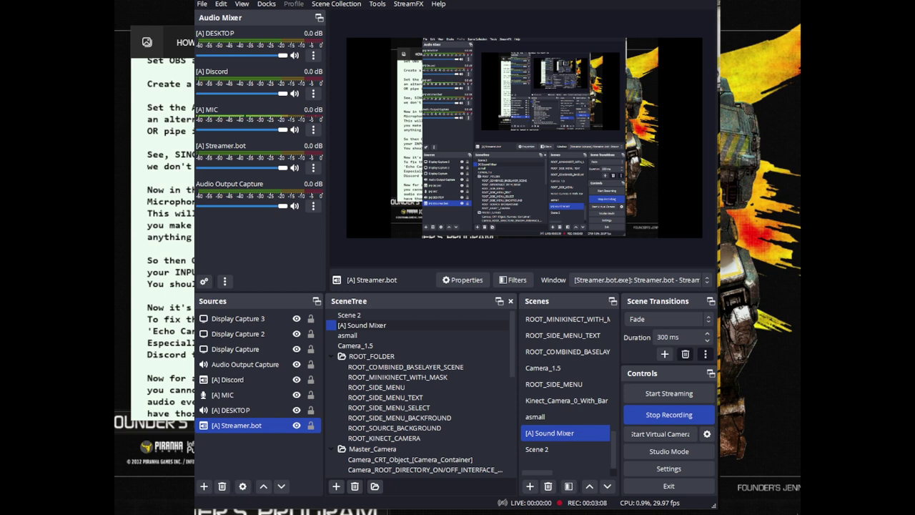
{"action": "scroll", "coordinate": [162, 223], "scroll_direction": "down", "scroll_amount": 1}
{"action": "scroll", "coordinate": [161, 243], "scroll_direction": "down", "scroll_amount": 1}
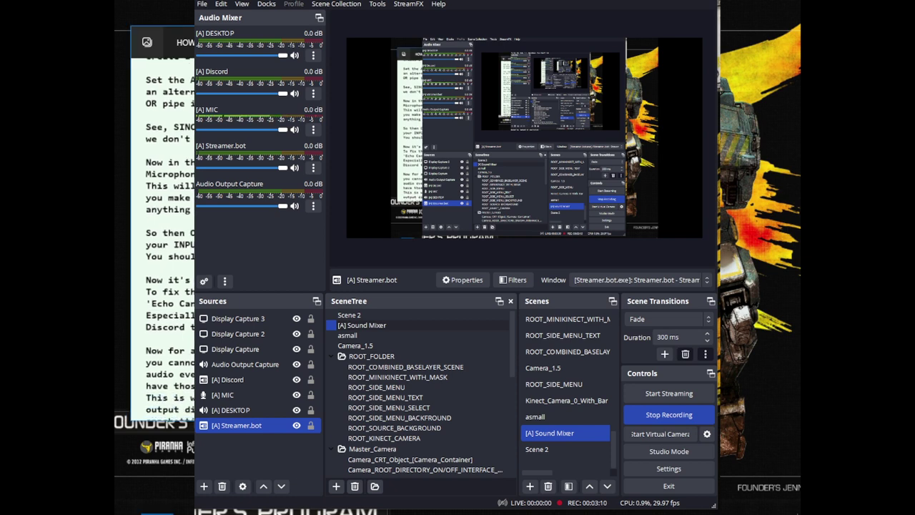
{"action": "scroll", "coordinate": [162, 251], "scroll_direction": "down", "scroll_amount": 3}
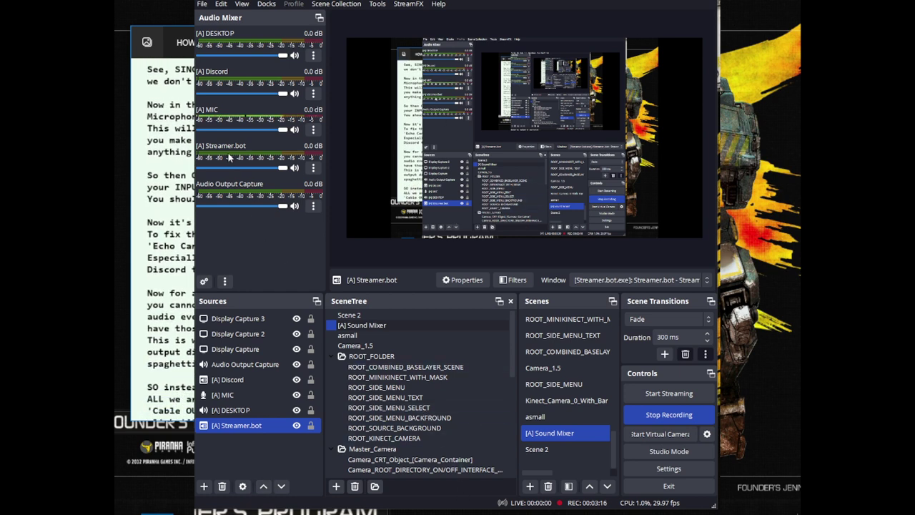
{"action": "right_click", "coordinate": [229, 123]}
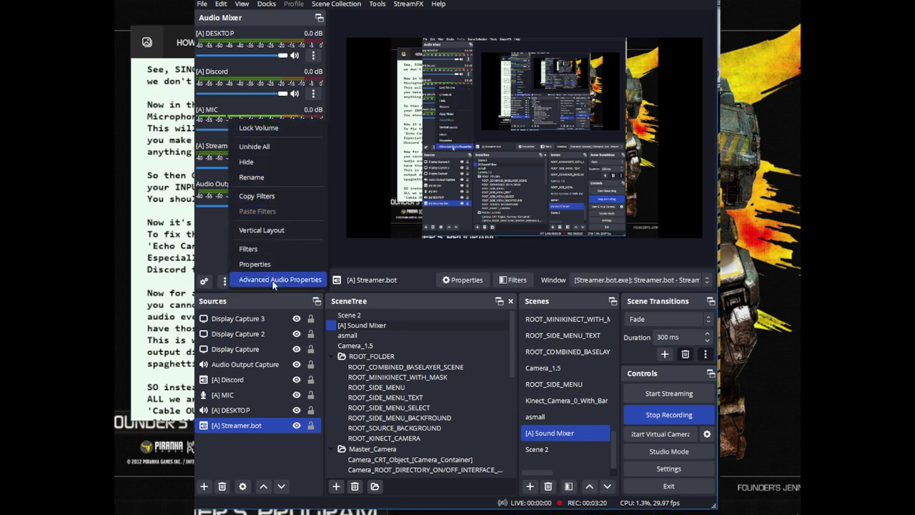
{"action": "left_click", "coordinate": [273, 281]}
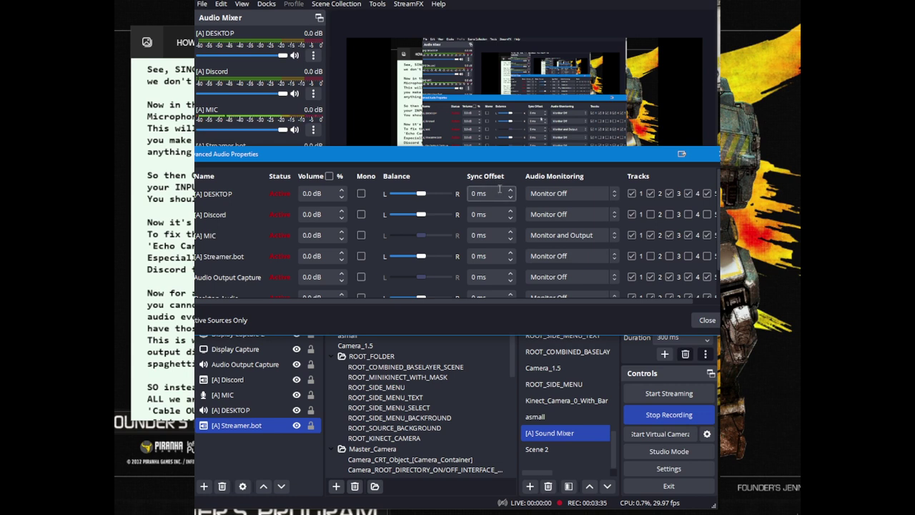
{"action": "left_click", "coordinate": [233, 395], "text": "ctrl"}
{"action": "left_click", "coordinate": [232, 395]}
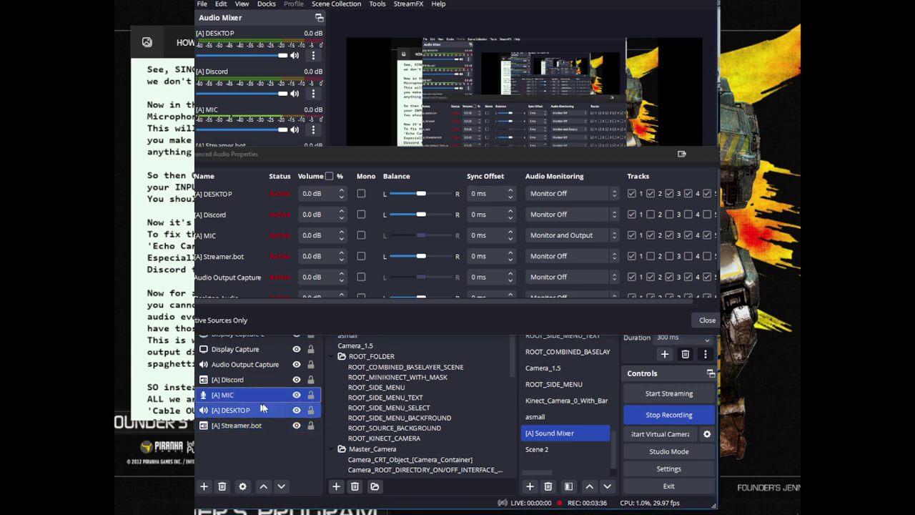
{"action": "right_click", "coordinate": [243, 456]}
{"action": "left_click", "coordinate": [227, 445]}
{"action": "left_click", "coordinate": [707, 319]}
{"action": "right_click", "coordinate": [273, 457]}
{"action": "left_click", "coordinate": [262, 440]}
{"action": "right_click", "coordinate": [261, 442]}
{"action": "mouse_move", "coordinate": [286, 451]}
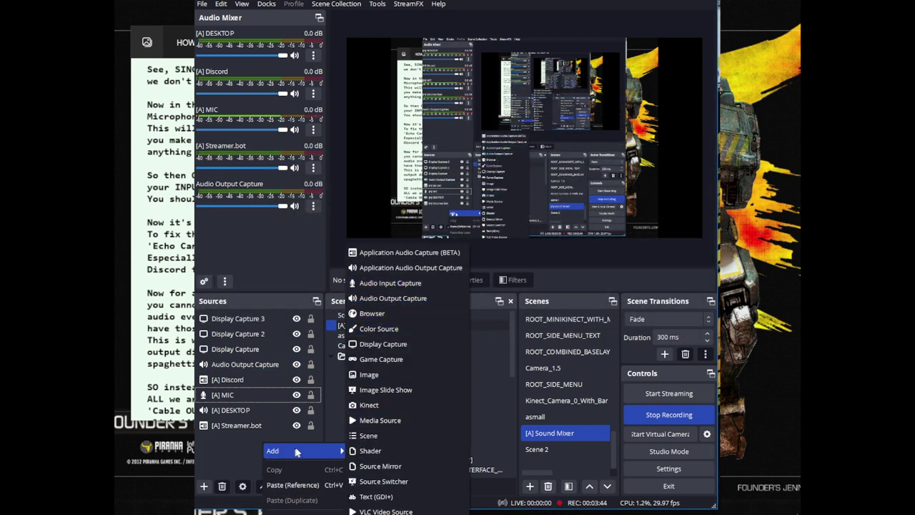
{"action": "left_click", "coordinate": [273, 272]}
{"action": "left_click", "coordinate": [227, 382]}
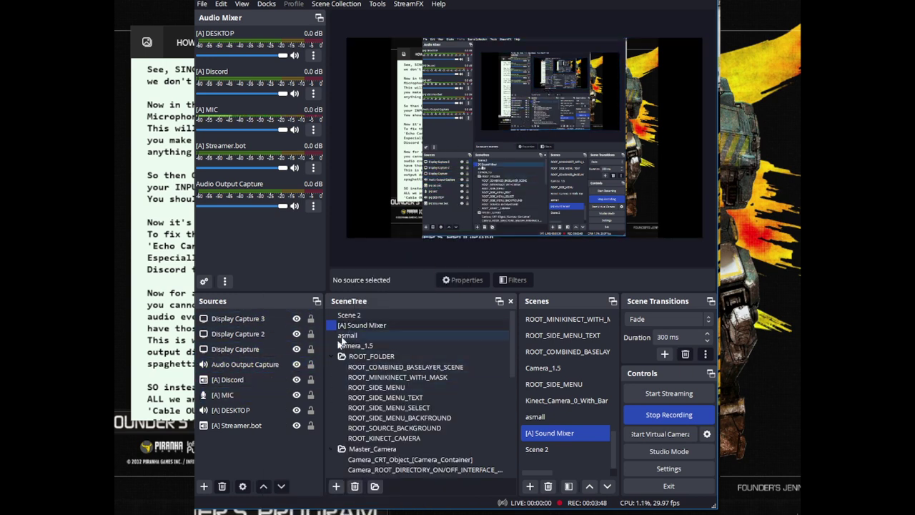
{"action": "right_click", "coordinate": [267, 236]}
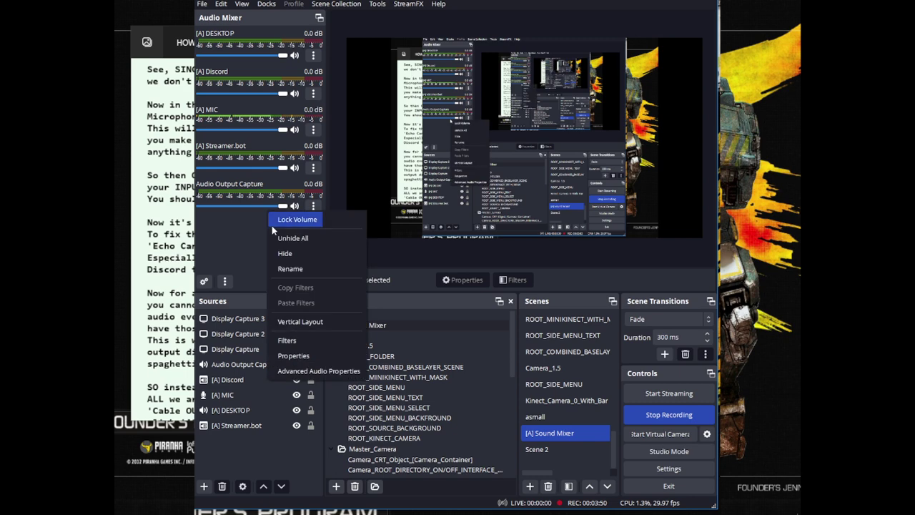
{"action": "left_click", "coordinate": [315, 371]}
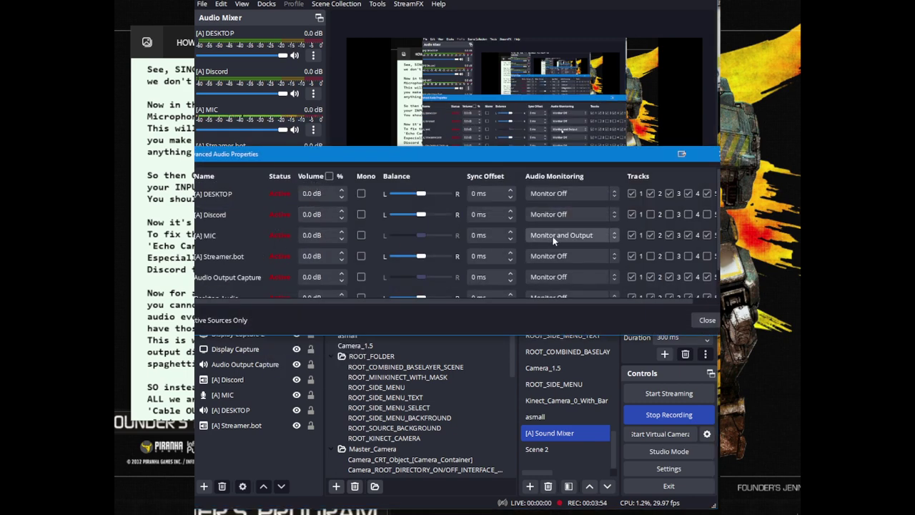
{"action": "left_click", "coordinate": [708, 325]}
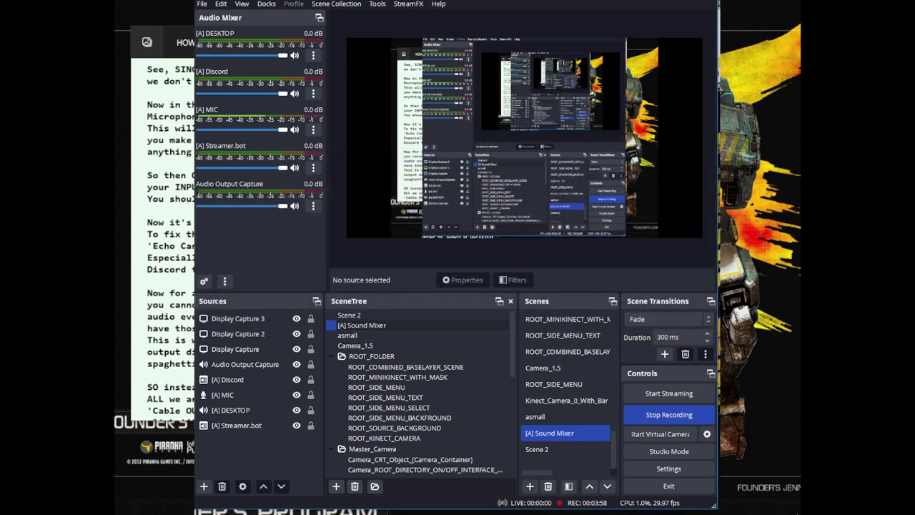
{"action": "scroll", "coordinate": [163, 214], "scroll_direction": "down", "scroll_amount": 1}
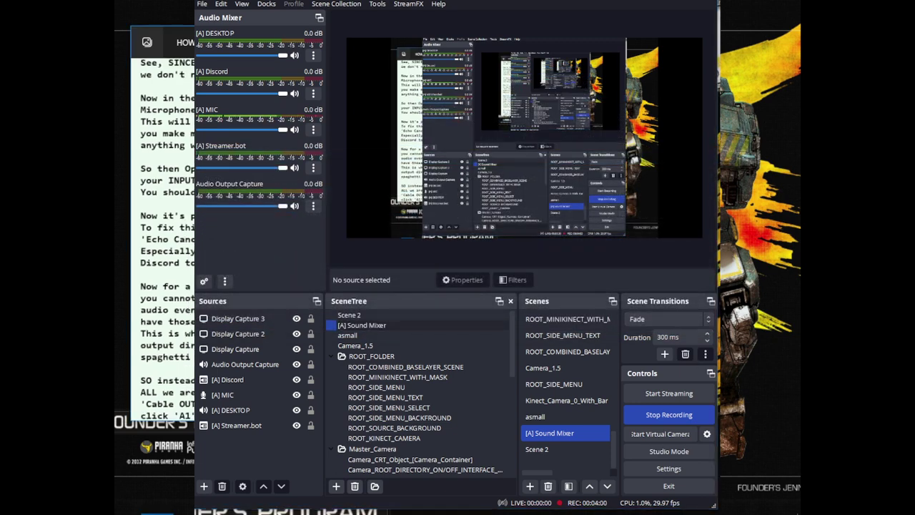
{"action": "scroll", "coordinate": [163, 214], "scroll_direction": "up", "scroll_amount": 1}
Keep CABLE Output as Discord's voice input device
{"action": "scroll", "coordinate": [170, 236], "scroll_direction": "down", "scroll_amount": 1}
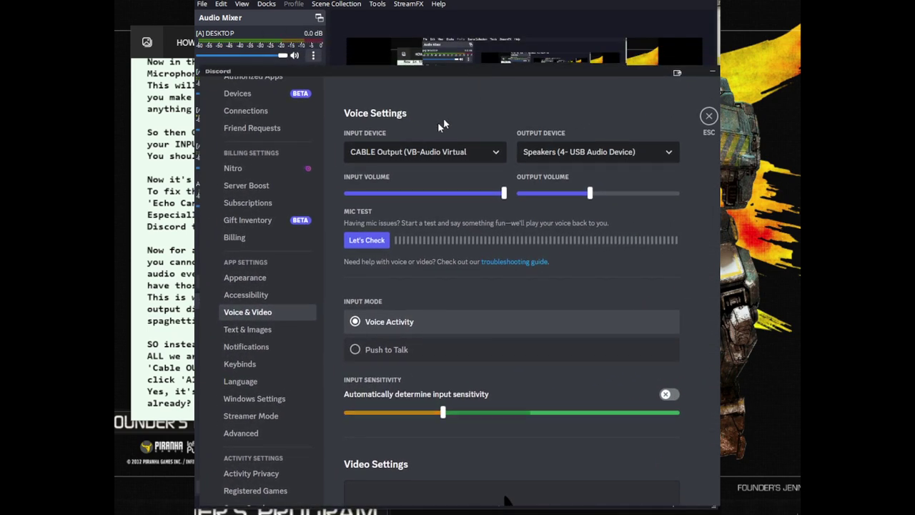
{"action": "left_click", "coordinate": [400, 159]}
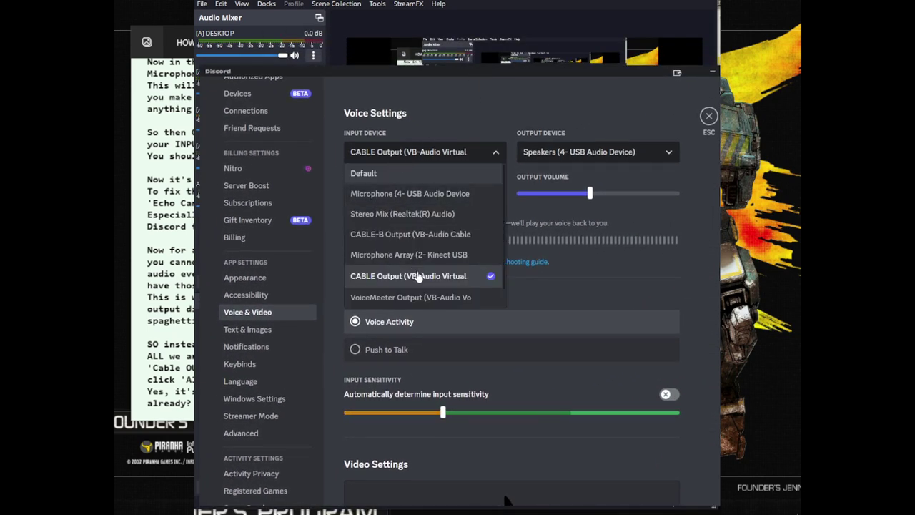
{"action": "left_click", "coordinate": [464, 280]}
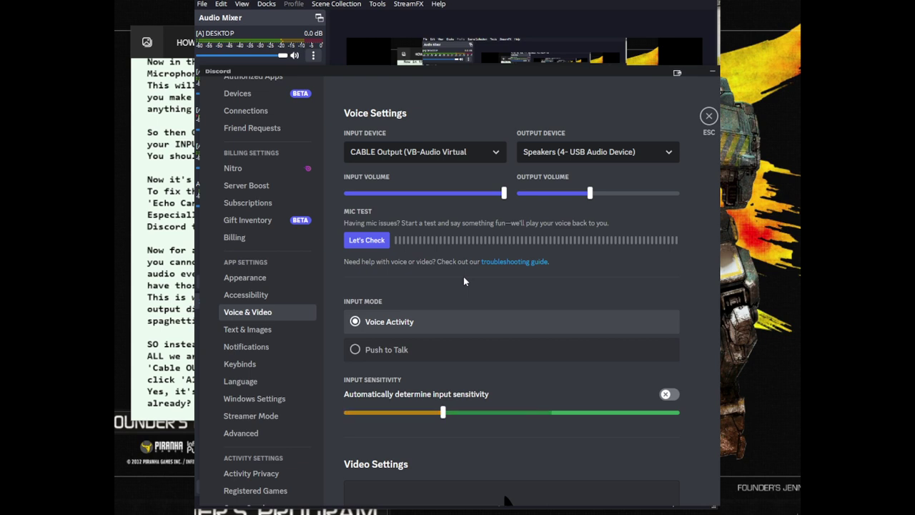
Run a Discord mic test while playing the Streamer.bot test sound into the virtual cable
{"action": "left_click", "coordinate": [366, 240]}
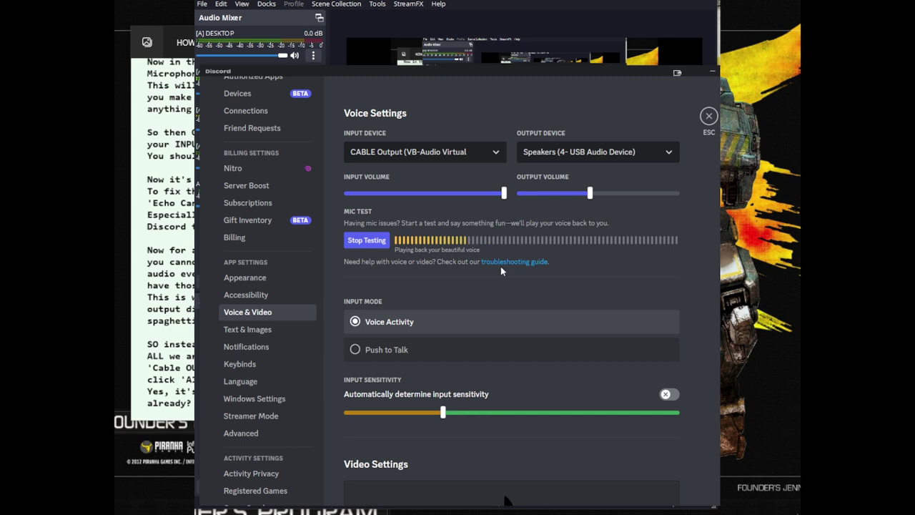
{"action": "left_click", "coordinate": [368, 243]}
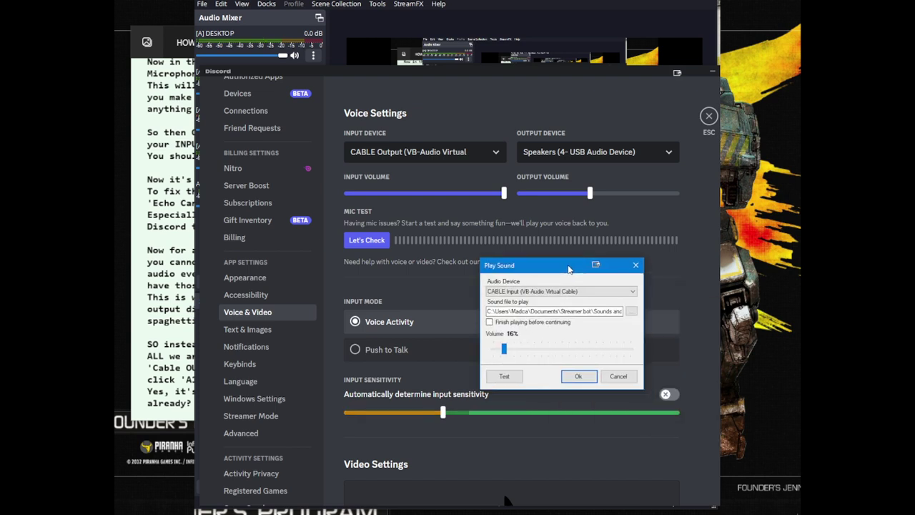
{"action": "left_click", "coordinate": [367, 242]}
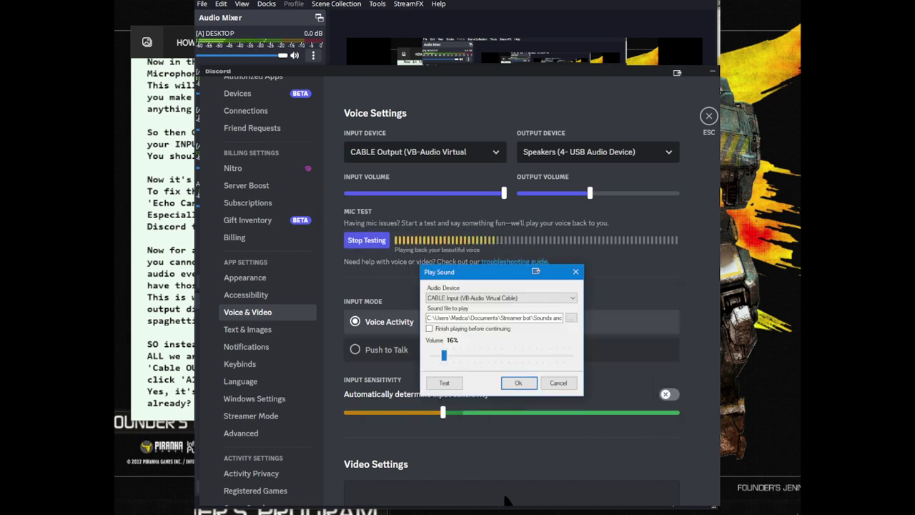
{"action": "left_click", "coordinate": [442, 384]}
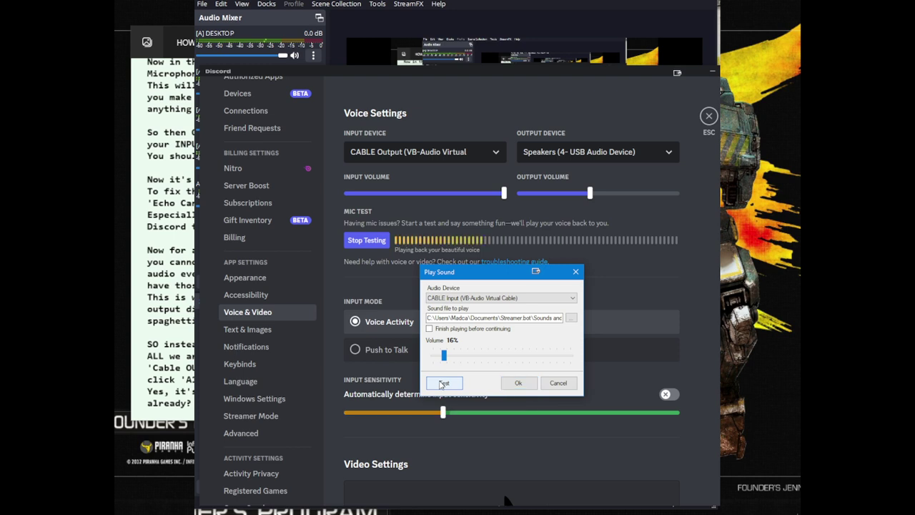
{"action": "left_click", "coordinate": [442, 384]}
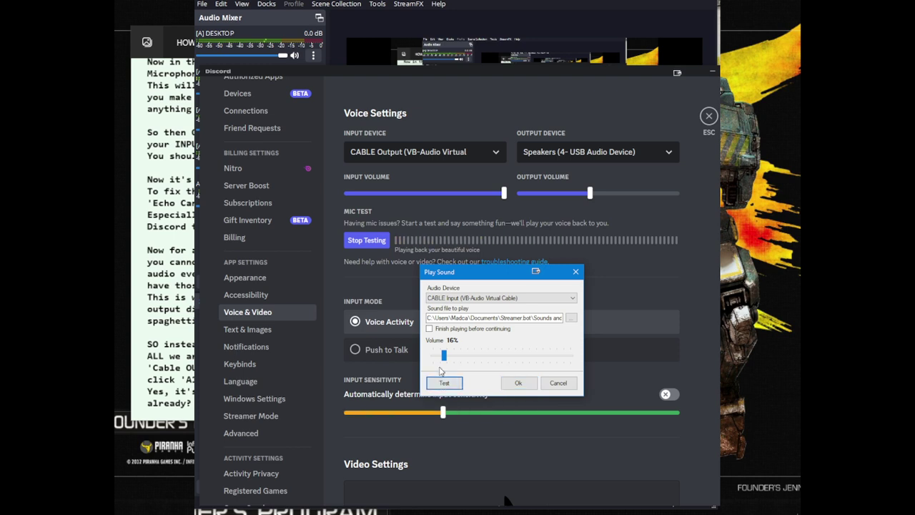
{"action": "left_click", "coordinate": [505, 382]}
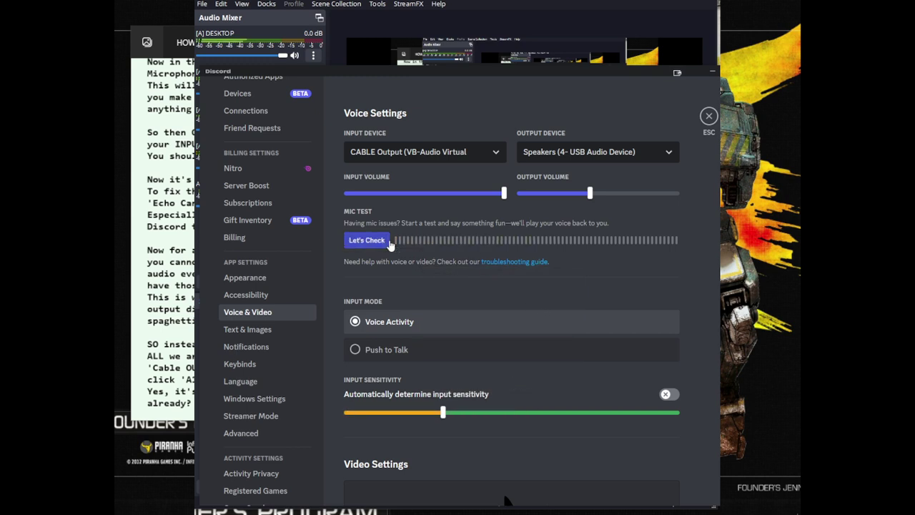
Stop the mic test and scroll to Voice Processing to confirm Echo Cancellation is off
{"action": "left_click", "coordinate": [366, 240]}
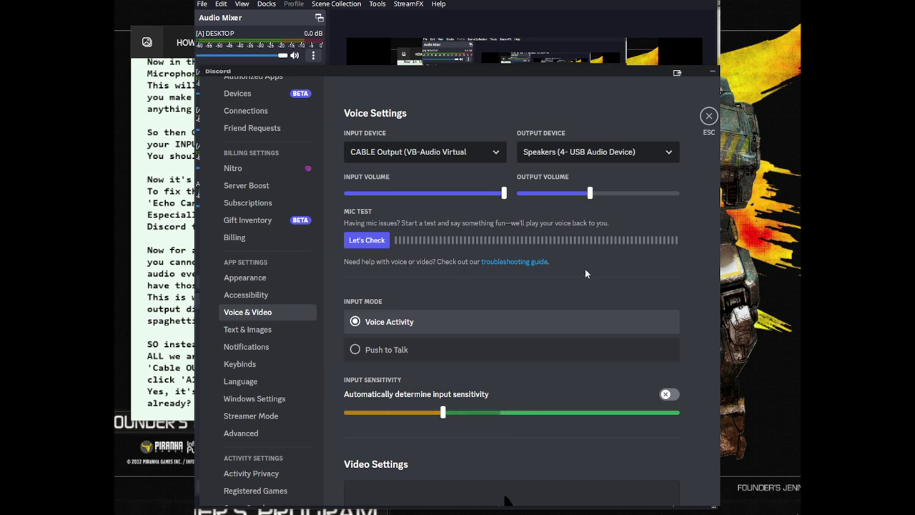
{"action": "scroll", "coordinate": [585, 269], "scroll_direction": "down", "scroll_amount": 3}
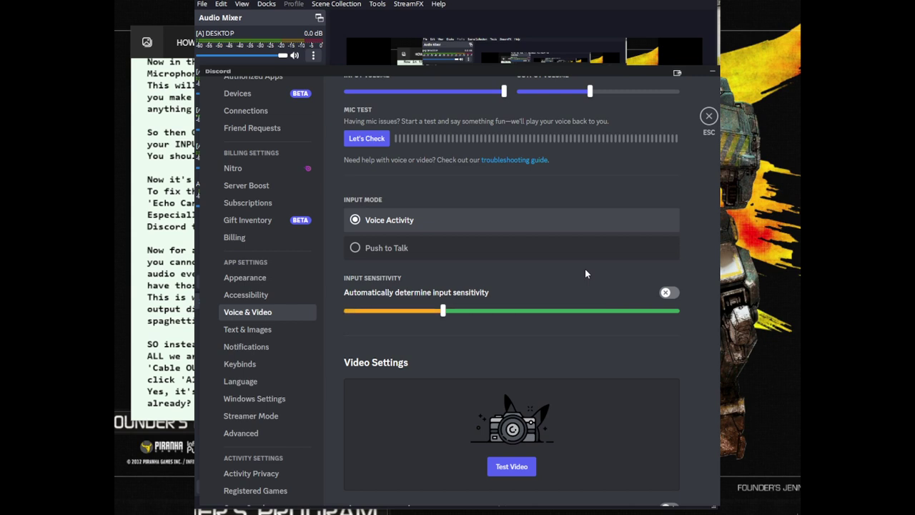
{"action": "scroll", "coordinate": [585, 272], "scroll_direction": "down", "scroll_amount": 3}
{"action": "scroll", "coordinate": [585, 271], "scroll_direction": "down", "scroll_amount": 10}
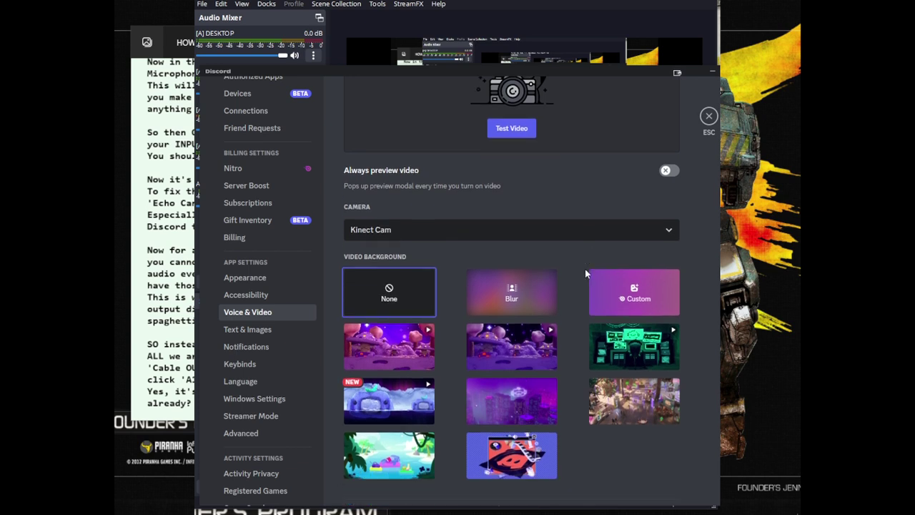
{"action": "scroll", "coordinate": [585, 269], "scroll_direction": "down", "scroll_amount": 10}
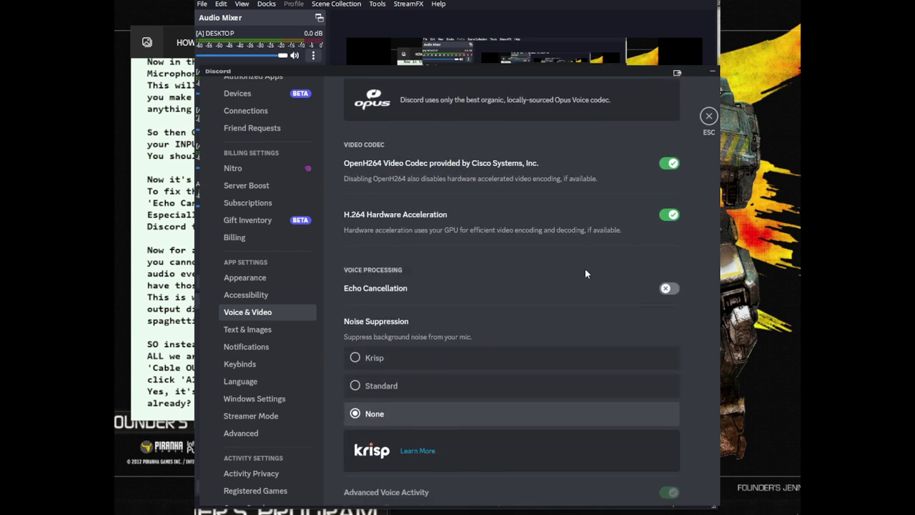
{"action": "scroll", "coordinate": [586, 311], "scroll_direction": "down", "scroll_amount": 1}
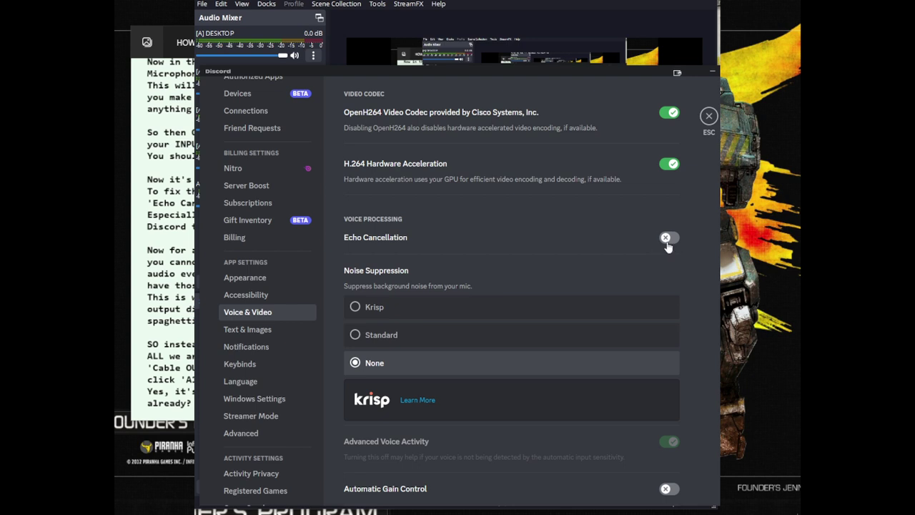
{"action": "scroll", "coordinate": [667, 246], "scroll_direction": "down", "scroll_amount": 3}
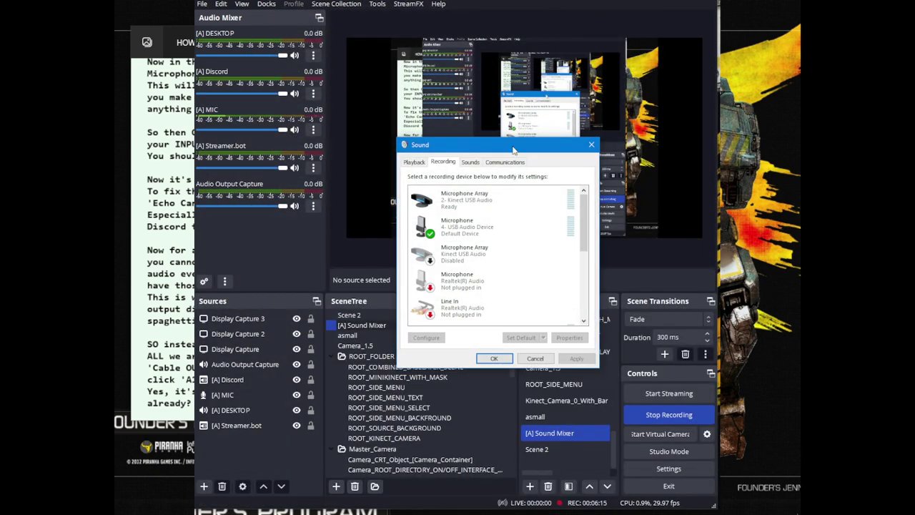
{"action": "left_click_drag", "start_coordinate": [507, 163], "coordinate": [490, 178]}
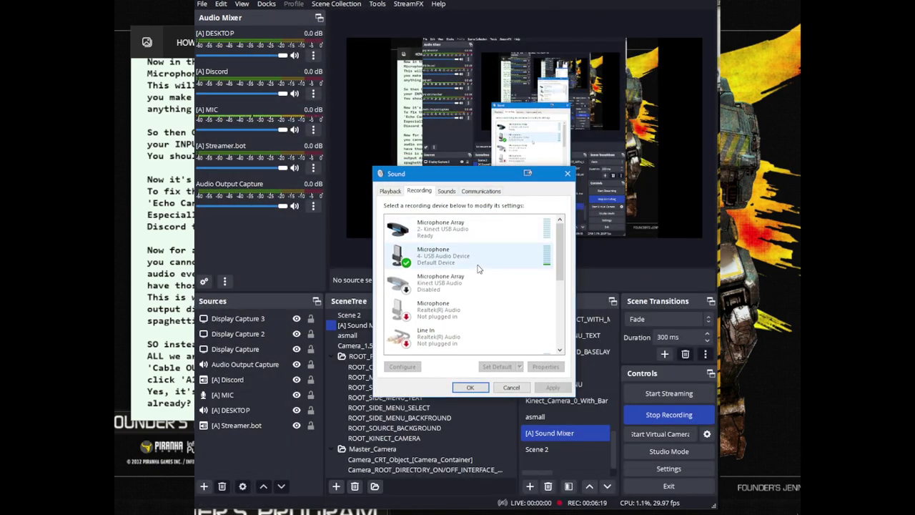
{"action": "scroll", "coordinate": [489, 289], "scroll_direction": "down", "scroll_amount": 1}
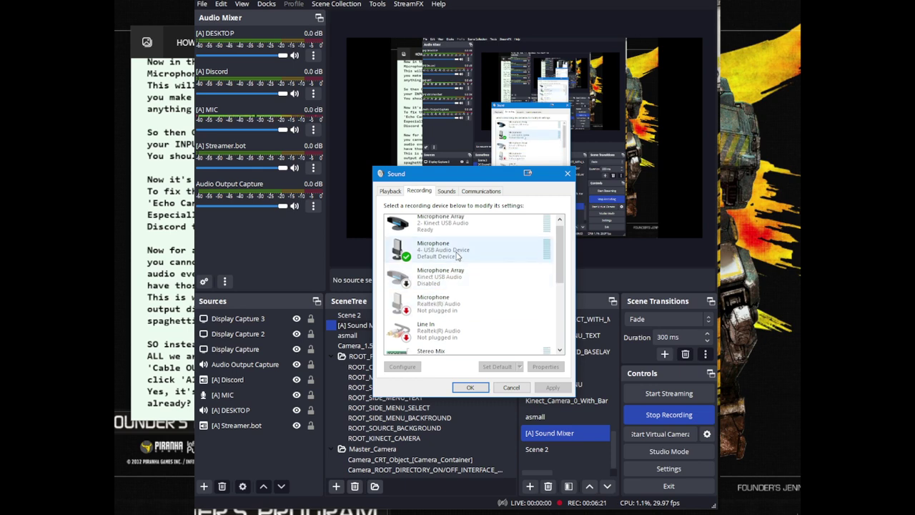
{"action": "right_click", "coordinate": [458, 255]}
{"action": "left_click", "coordinate": [516, 317]}
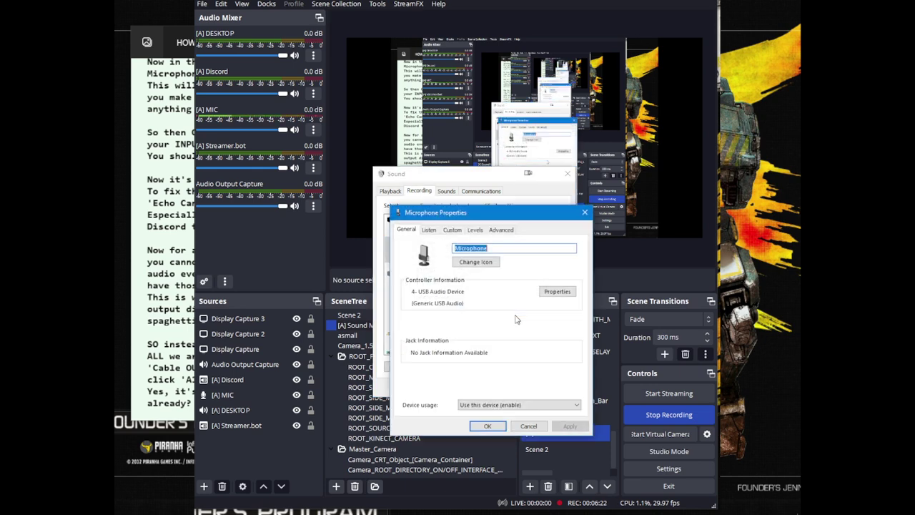
{"action": "left_click", "coordinate": [477, 231]}
{"action": "left_click", "coordinate": [502, 230]}
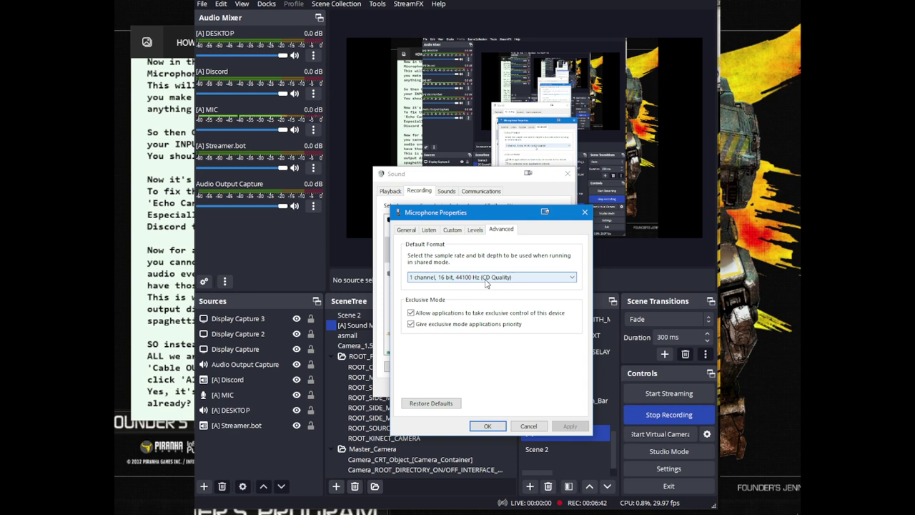
Close the microphone properties and check CABLE Output's default format is 48000 Hz
{"action": "left_click", "coordinate": [488, 425]}
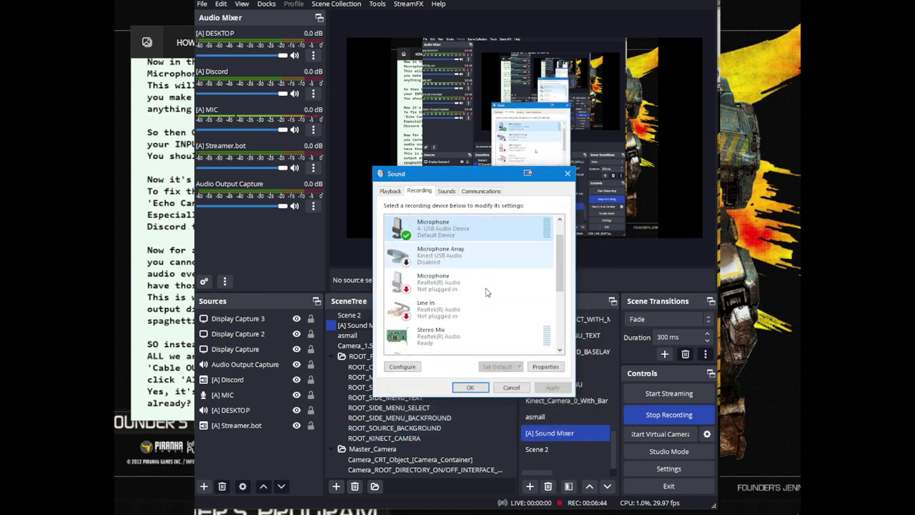
{"action": "scroll", "coordinate": [485, 292], "scroll_direction": "down", "scroll_amount": 5}
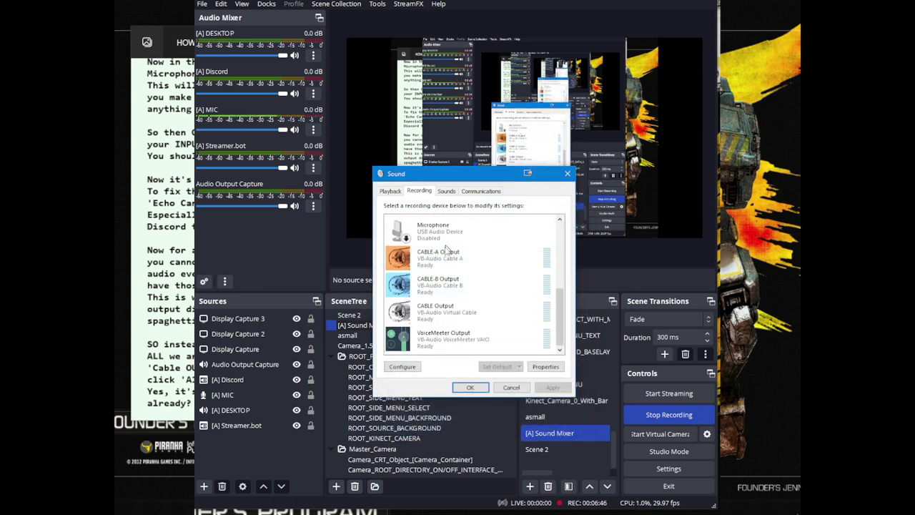
{"action": "right_click", "coordinate": [464, 313]}
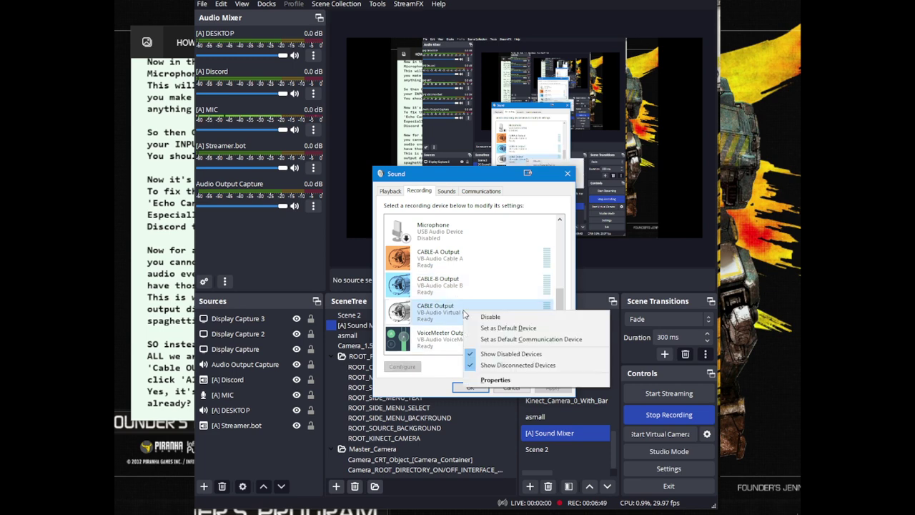
{"action": "left_click", "coordinate": [495, 379]}
{"action": "left_click", "coordinate": [457, 230]}
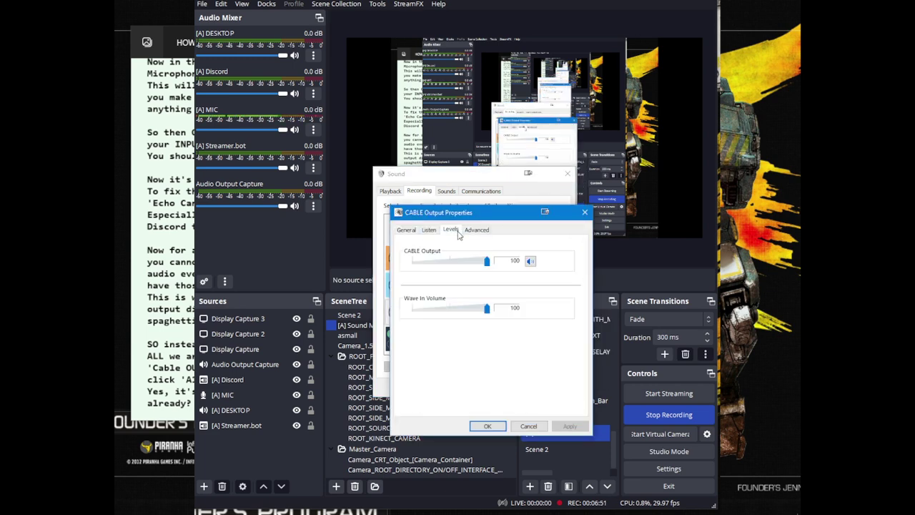
{"action": "left_click", "coordinate": [472, 231]}
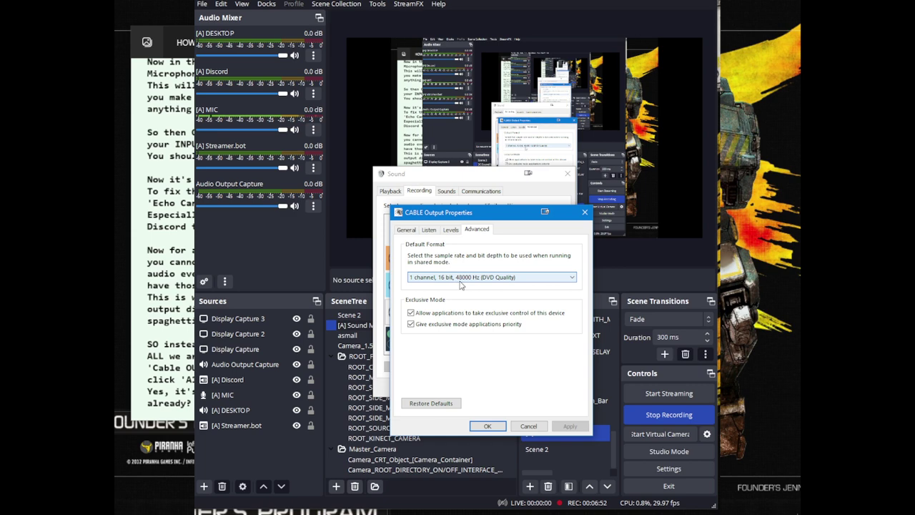
{"action": "left_click", "coordinate": [496, 428]}
Confirm VoiceMeeter Output also records at 48000 Hz, then close the Sound window
{"action": "right_click", "coordinate": [458, 339]}
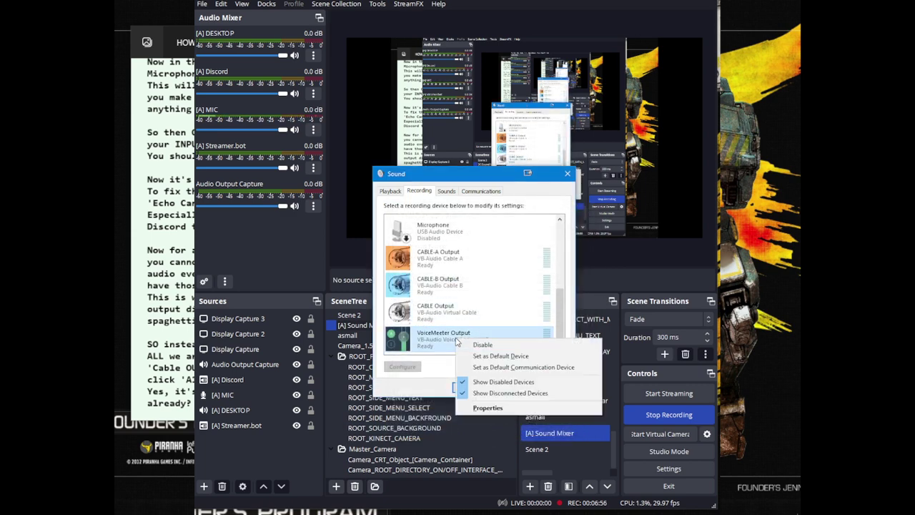
{"action": "left_click", "coordinate": [488, 408]}
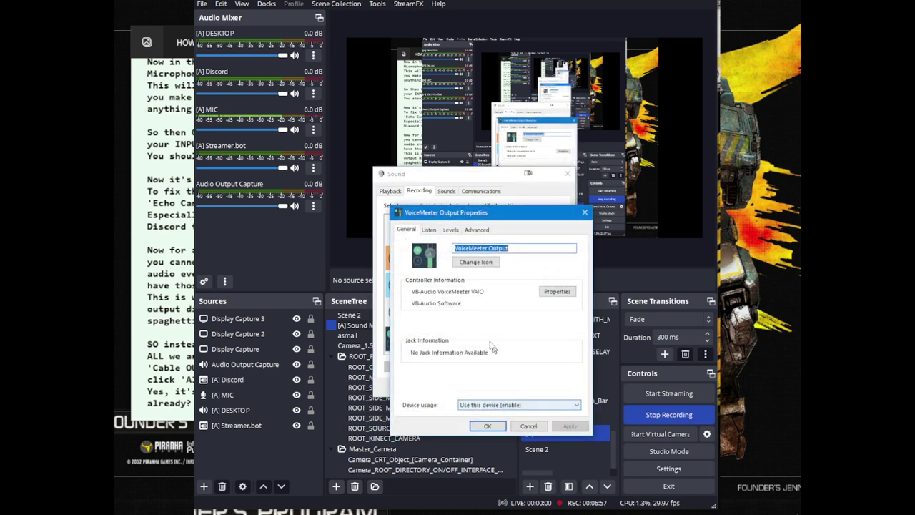
{"action": "left_click", "coordinate": [475, 231]}
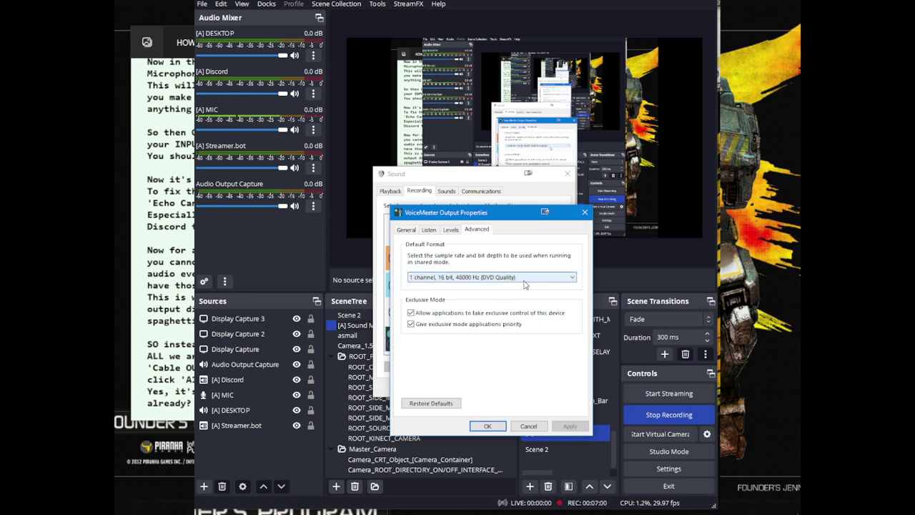
{"action": "left_click", "coordinate": [500, 426]}
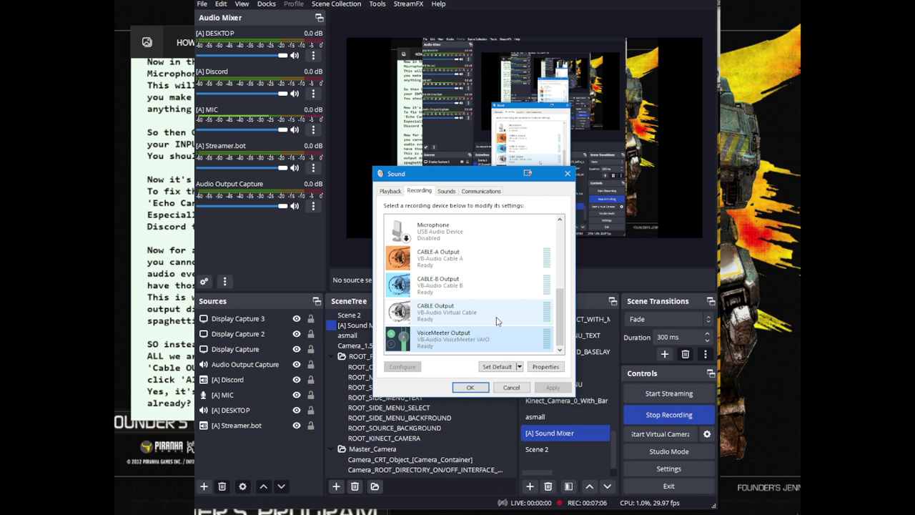
{"action": "left_click", "coordinate": [567, 173]}
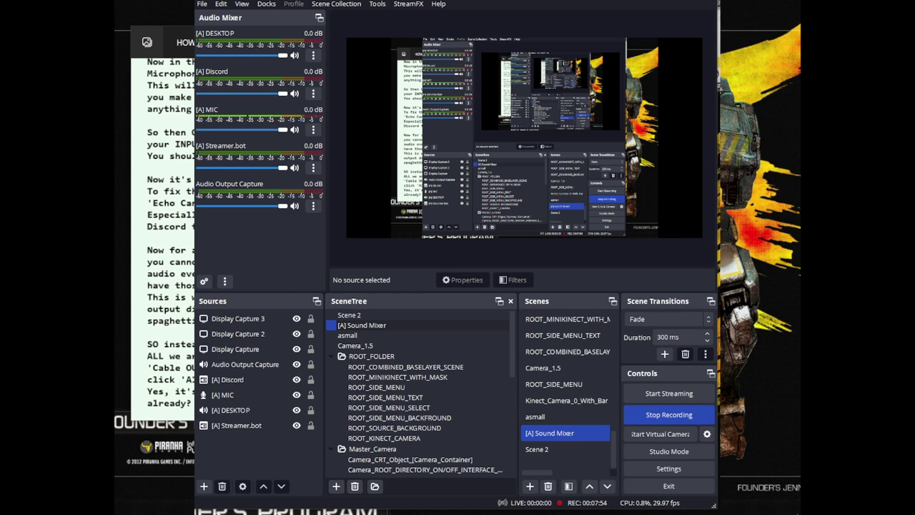
Drag the Voicemeeter mixer window onto the screen over OBS Studio
{"action": "mouse_move", "coordinate": [729, 158]}
{"action": "left_mouse_down"}
{"action": "mouse_move", "coordinate": [499, 217]}
{"action": "mouse_move", "coordinate": [407, 214]}
{"action": "left_mouse_up"}
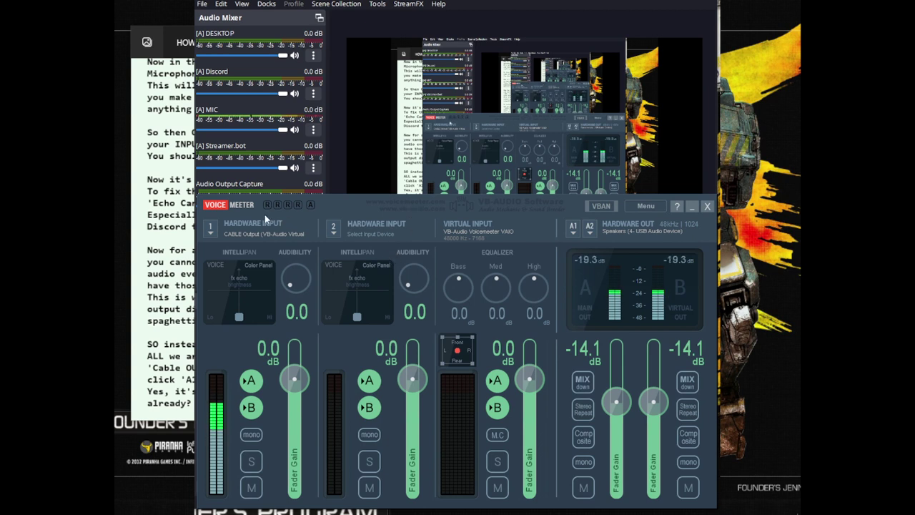
Set Voicemeeter hardware input 1 to MME: CABLE Output and A1 to MME: Speakers (4- USB Audio Device)
{"action": "left_click", "coordinate": [210, 234]}
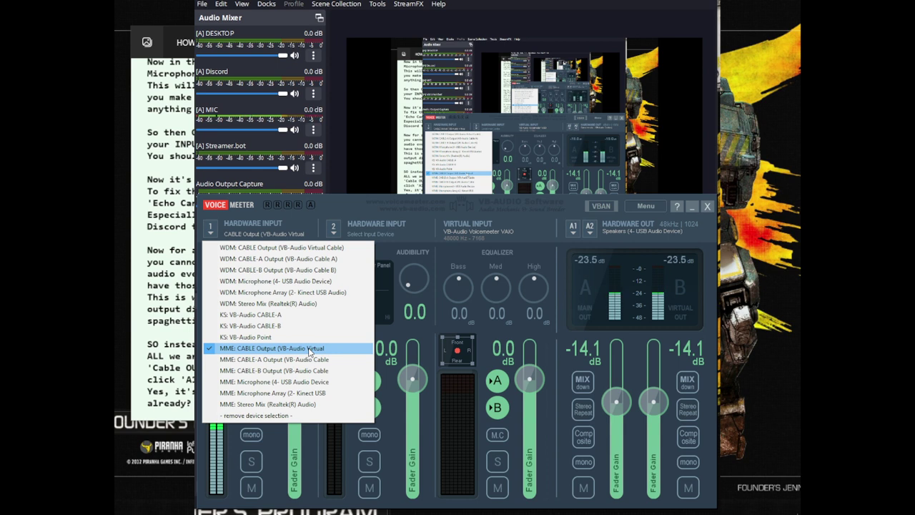
{"action": "left_click", "coordinate": [309, 350]}
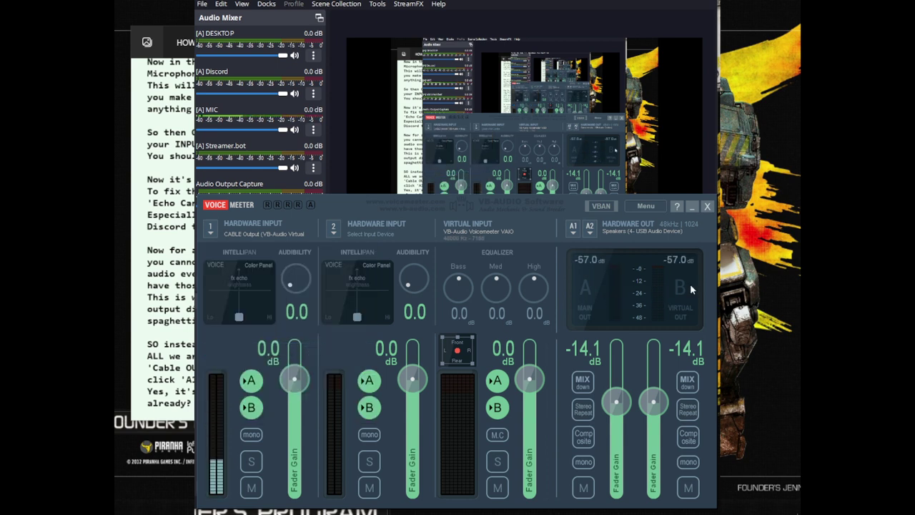
{"action": "left_click", "coordinate": [572, 229]}
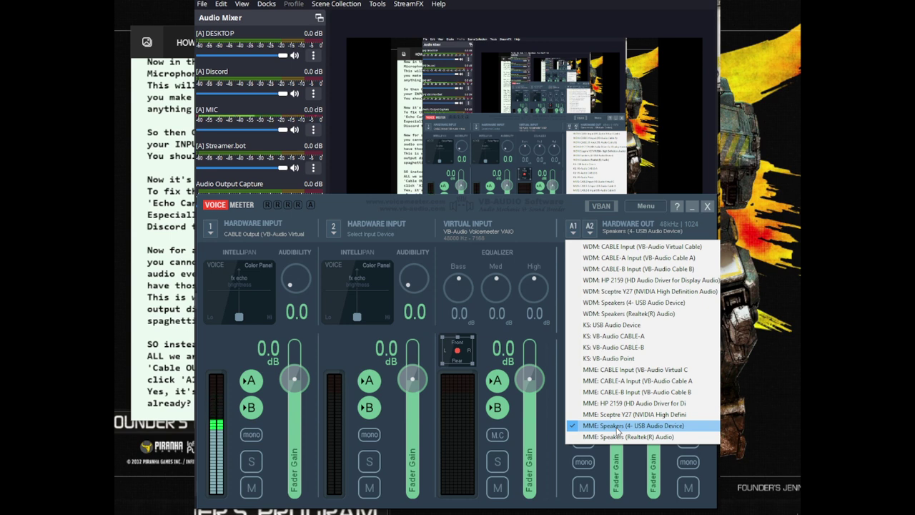
{"action": "left_click", "coordinate": [616, 427]}
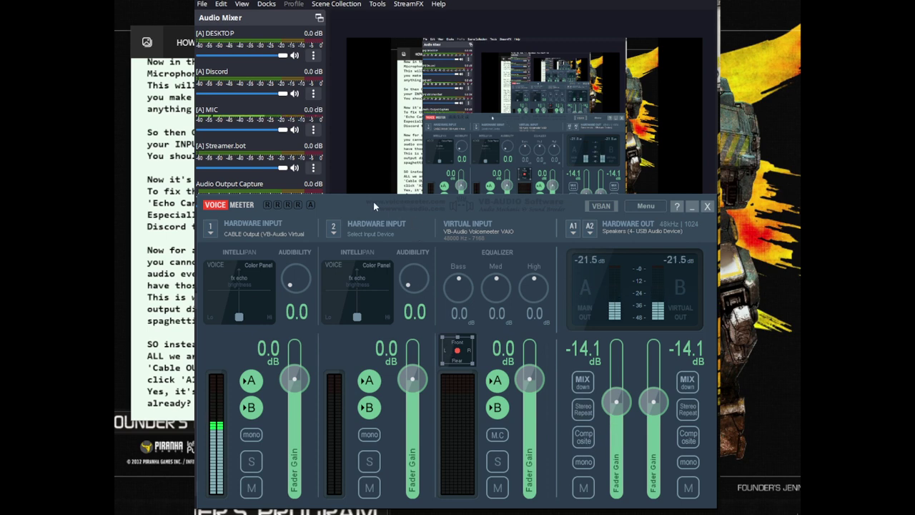
Move Voicemeeter off screen and select the Display Capture 3 source in OBS
{"action": "mouse_move", "coordinate": [373, 201]}
{"action": "left_mouse_down"}
{"action": "mouse_move", "coordinate": [486, 197]}
{"action": "mouse_move", "coordinate": [787, 116]}
{"action": "mouse_move", "coordinate": [883, 214]}
{"action": "mouse_move", "coordinate": [912, 214]}
{"action": "left_mouse_up"}
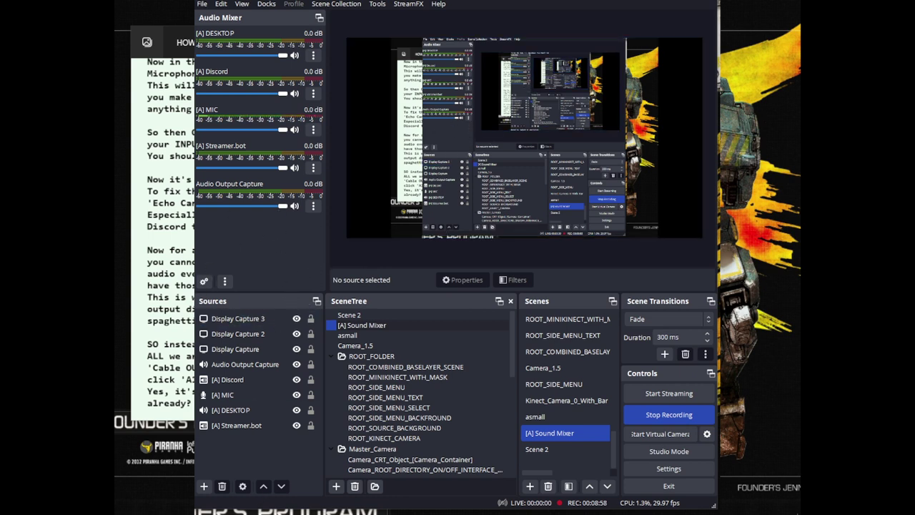
{"action": "left_click", "coordinate": [312, 322]}
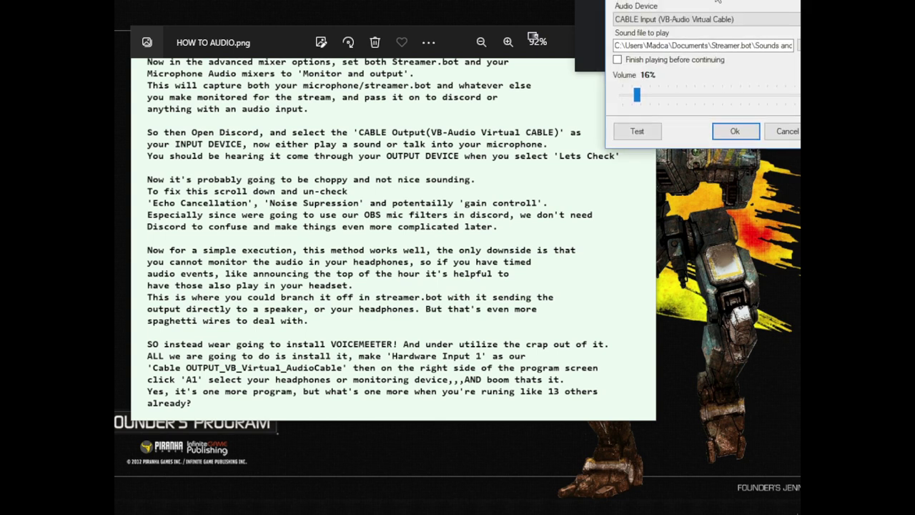
Test-play the sound clips on CABLE Input at 30% volume, then drag the dialog out of view
{"action": "mouse_move", "coordinate": [815, 12]}
{"action": "left_mouse_down"}
{"action": "mouse_move", "coordinate": [648, 131]}
{"action": "mouse_move", "coordinate": [595, 131]}
{"action": "left_mouse_up"}
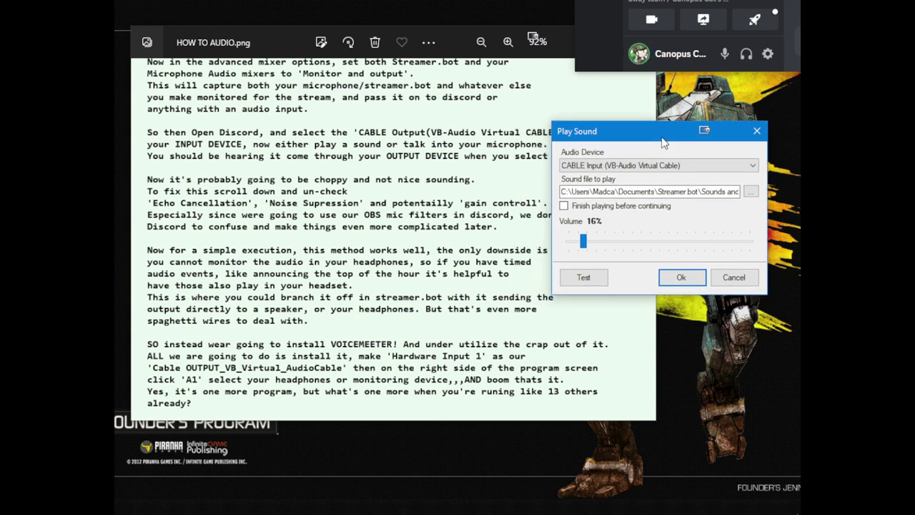
{"action": "left_click", "coordinate": [586, 283]}
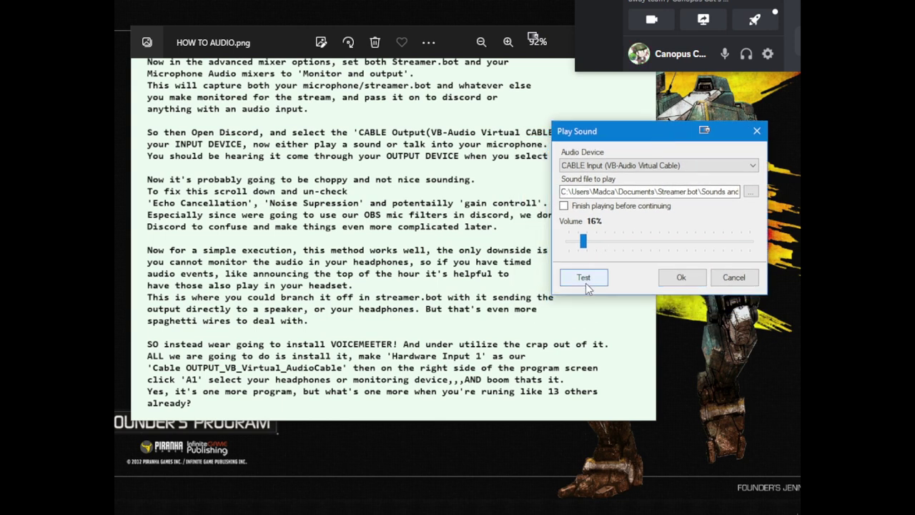
{"action": "left_click", "coordinate": [681, 279]}
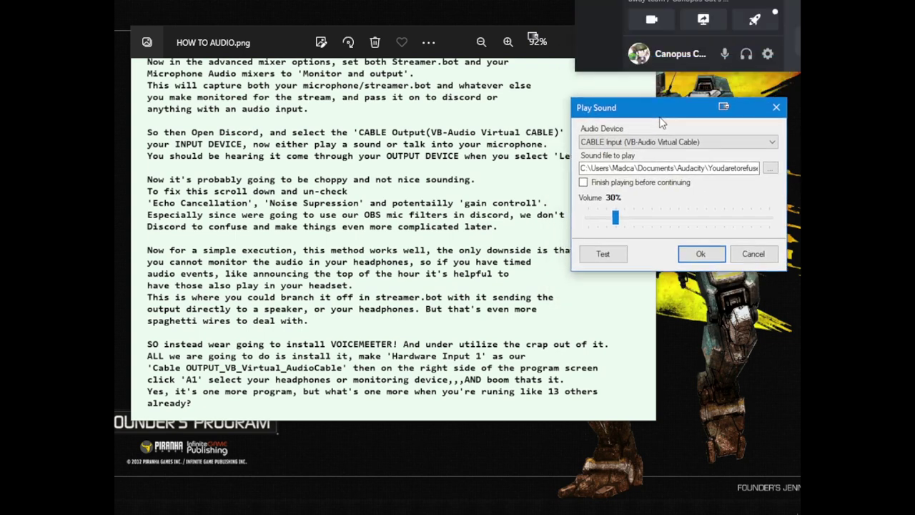
{"action": "left_click", "coordinate": [620, 270]}
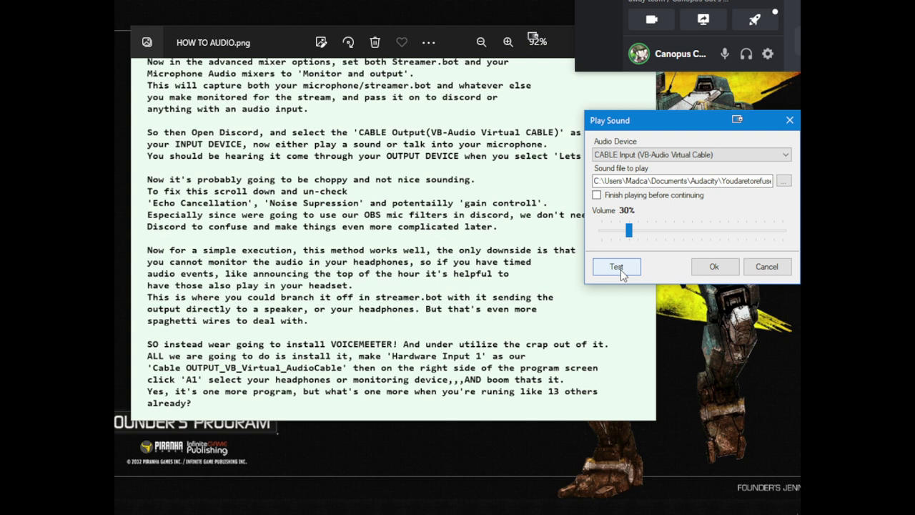
{"action": "mouse_move", "coordinate": [672, 115]}
{"action": "left_mouse_down"}
{"action": "mouse_move", "coordinate": [818, 0]}
{"action": "mouse_move", "coordinate": [914, 0]}
{"action": "left_mouse_up"}
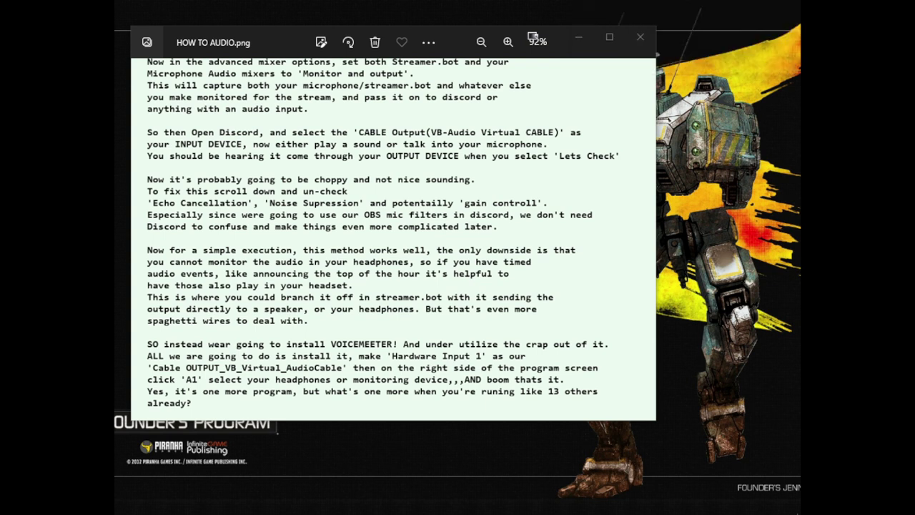
Return to OBS Studio's main window showing the audio mixer channels
{"action": "key", "text": "alt+Tab"}
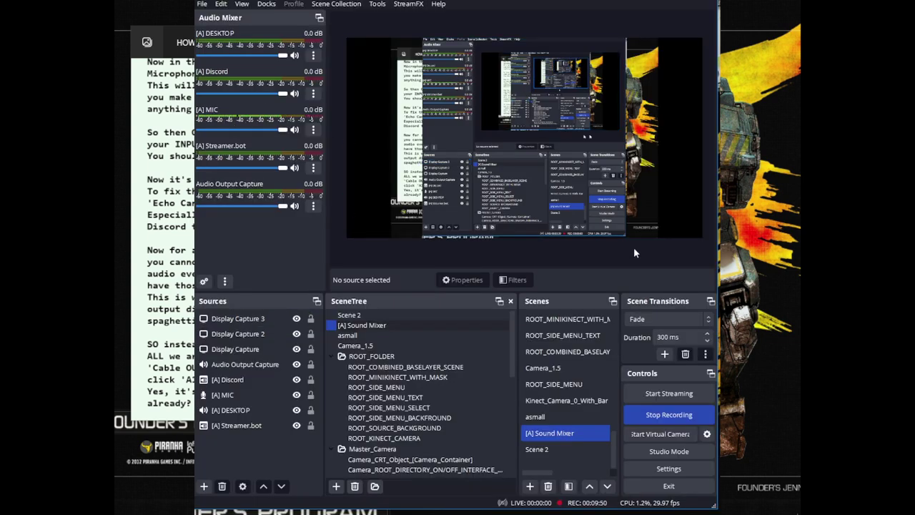